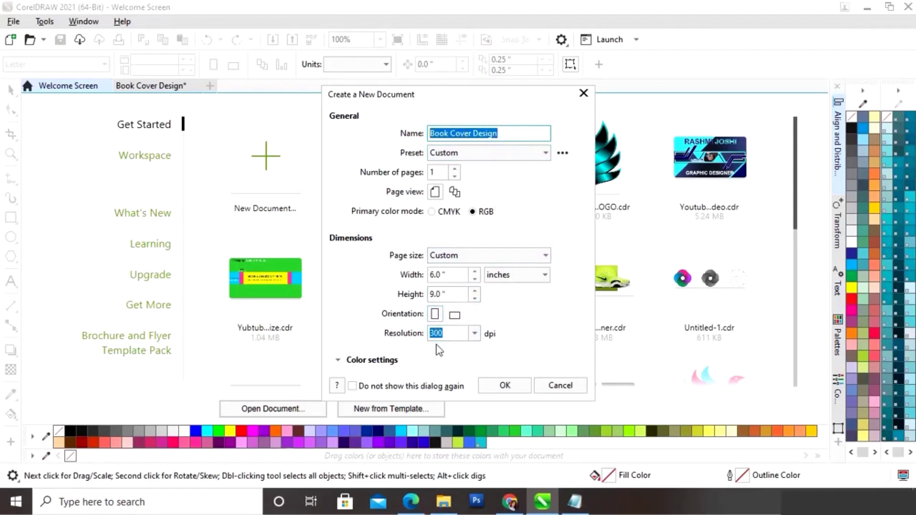
- Create the 6 by 9 inch RGB document at 300 dpi and draw a rectangle about 4.7 by 6.3 inches on its page
{"action": "left_click", "coordinate": [505, 386]}
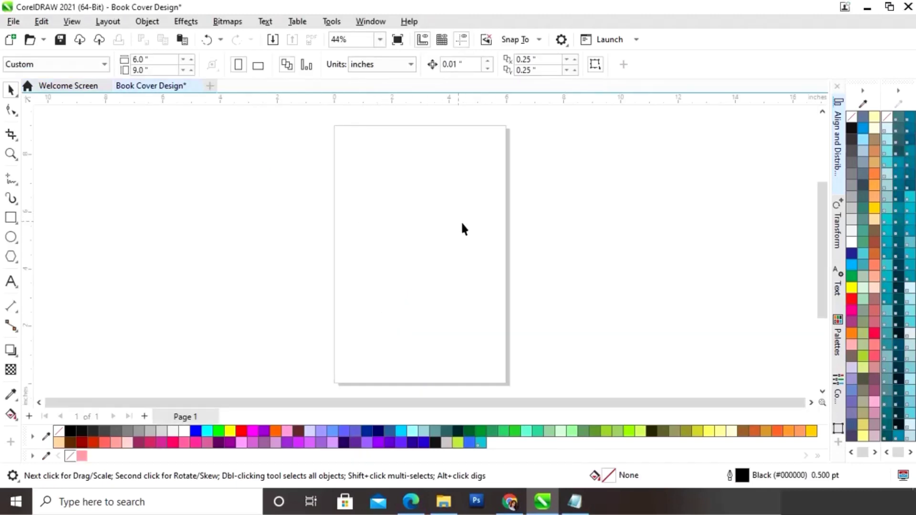
{"action": "left_click", "coordinate": [10, 217]}
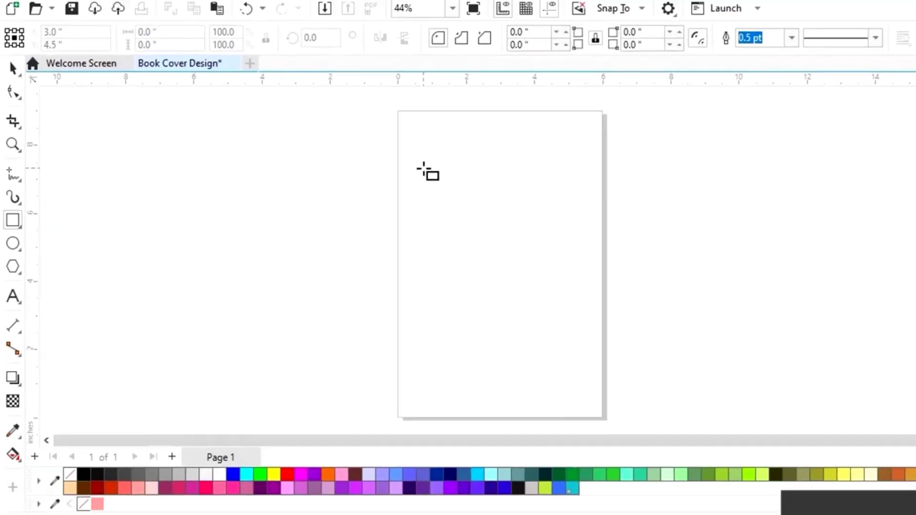
{"action": "mouse_move", "coordinate": [421, 159]}
{"action": "left_mouse_down"}
{"action": "mouse_move", "coordinate": [476, 254]}
{"action": "mouse_move", "coordinate": [581, 375]}
{"action": "left_mouse_up"}
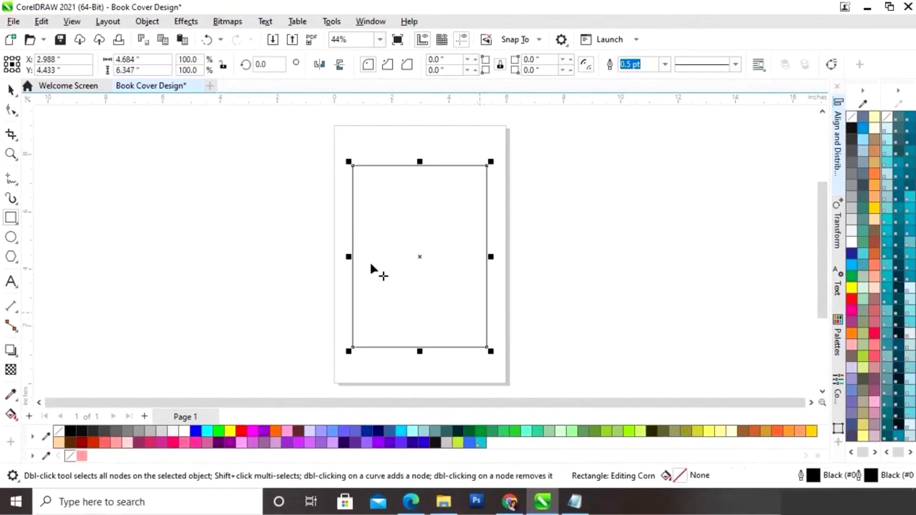
- Set the rectangle's width to 6 inches and its height to 9 inches
{"action": "left_click", "coordinate": [117, 60]}
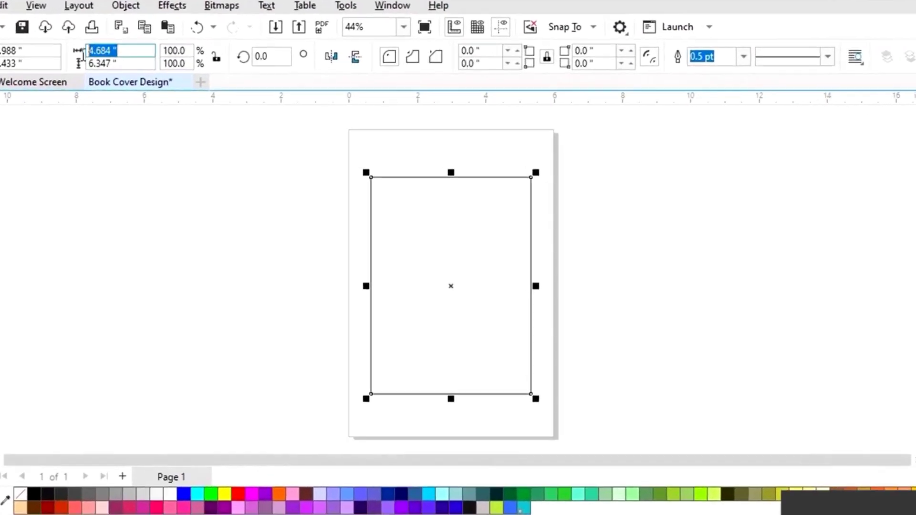
{"action": "type", "text": "6"}
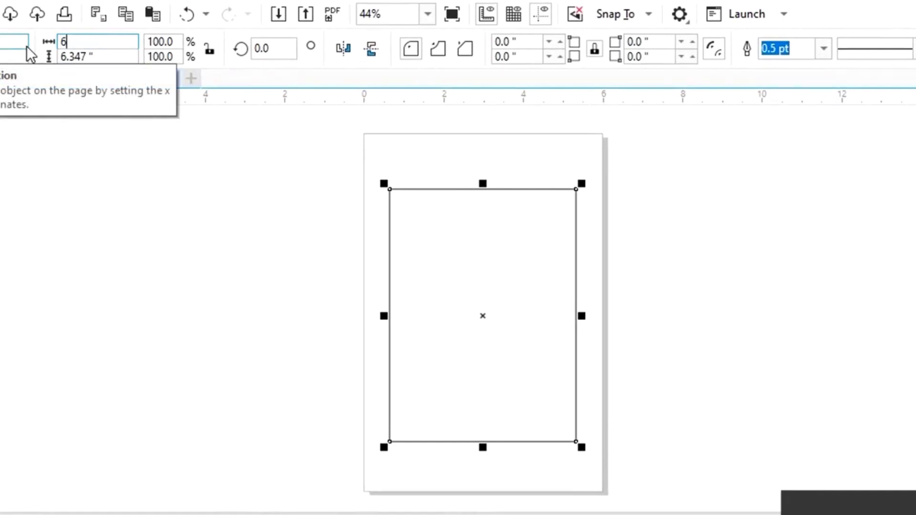
{"action": "key", "text": "Tab"}
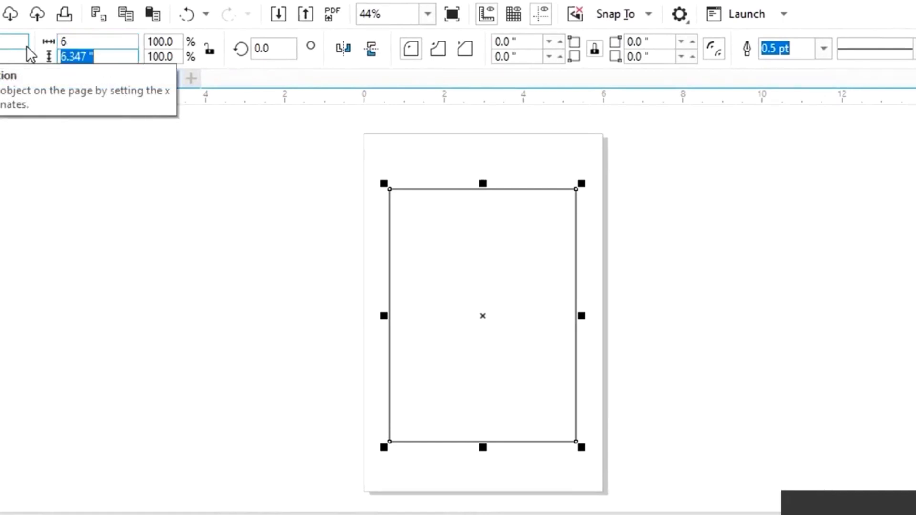
{"action": "type", "text": "9"}
{"action": "key", "text": "Return"}
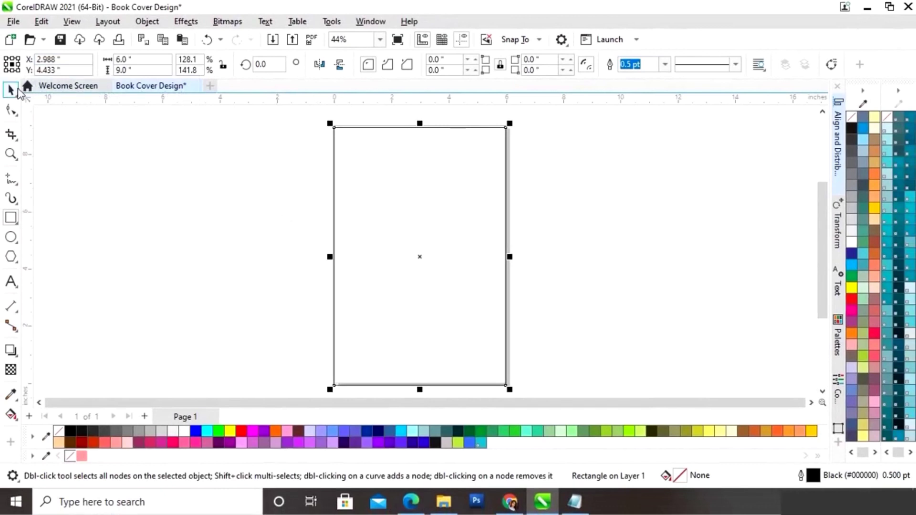
- Align the rectangle's centre horizontally and vertically to the specified point X 3.0", Y 4.5"
{"action": "left_click", "coordinate": [14, 89]}
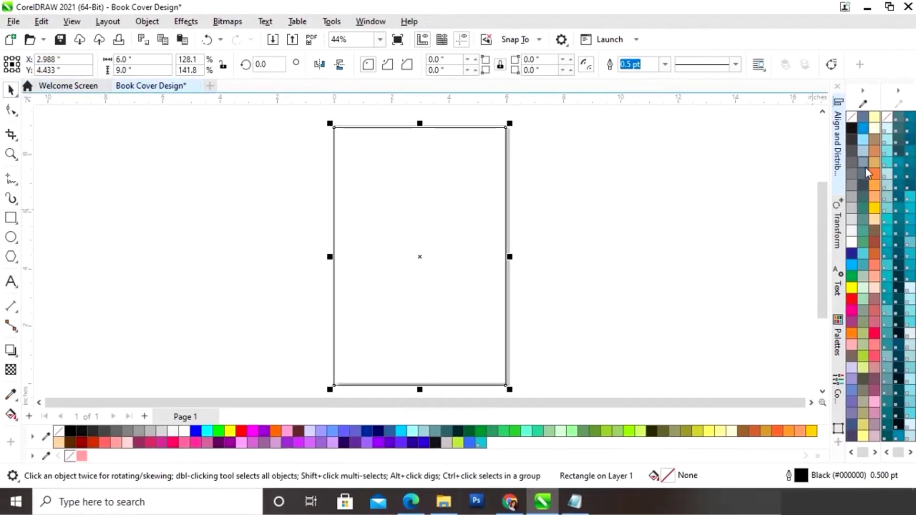
{"action": "left_click", "coordinate": [839, 144]}
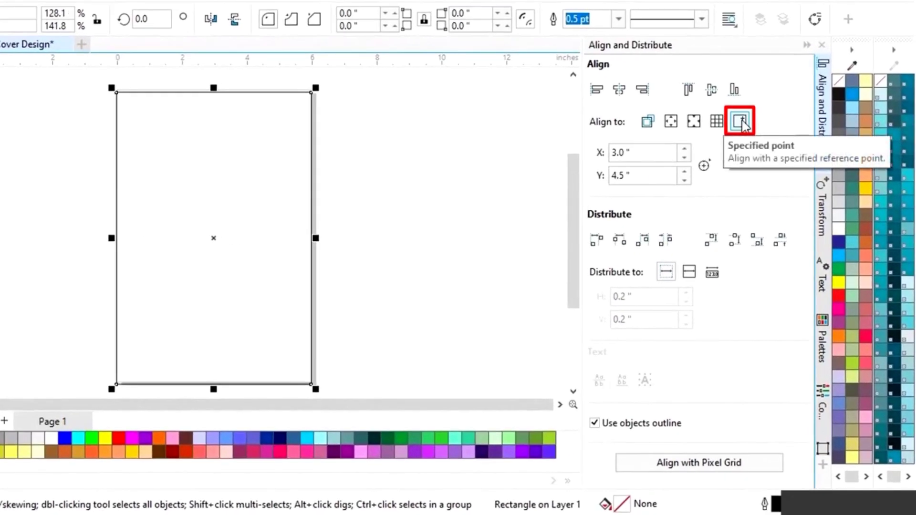
{"action": "left_click", "coordinate": [626, 90]}
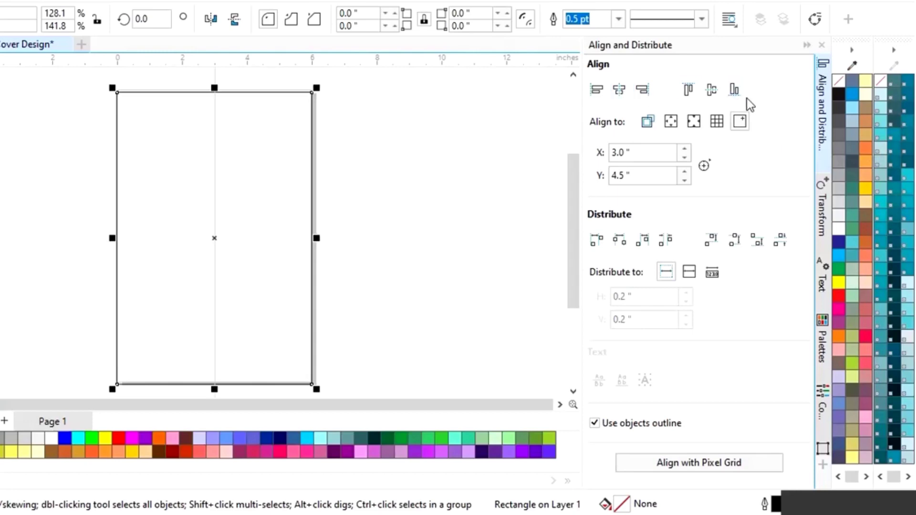
{"action": "left_click", "coordinate": [712, 89]}
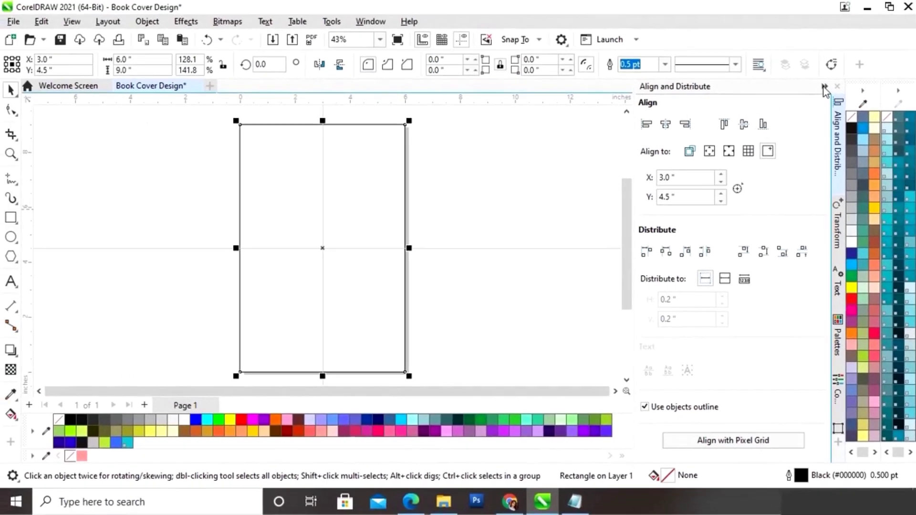
{"action": "left_click", "coordinate": [822, 83]}
{"action": "left_click", "coordinate": [613, 175]}
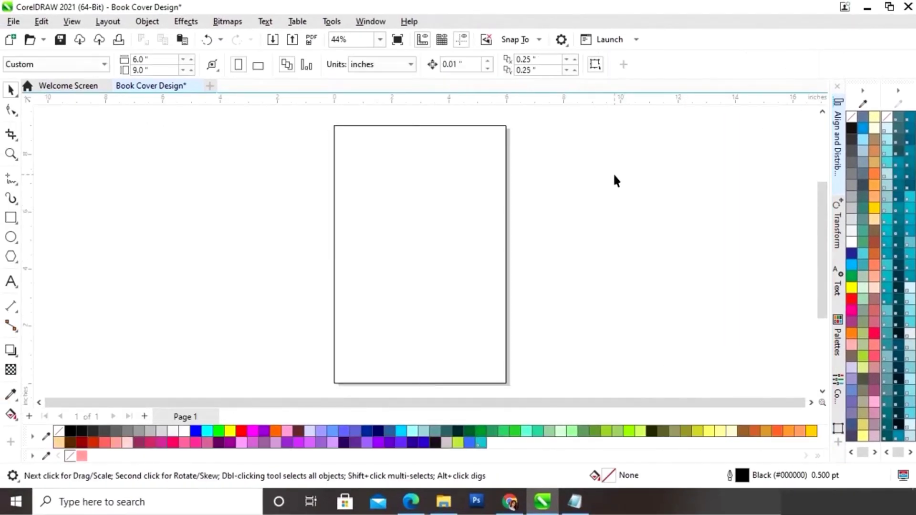
- Duplicate the page-sized rectangle and place the copy to the right of the page
{"action": "left_click", "coordinate": [435, 253]}
{"action": "left_click_drag", "start_coordinate": [420, 254], "coordinate": [671, 253]}
{"action": "left_click", "coordinate": [559, 284]}
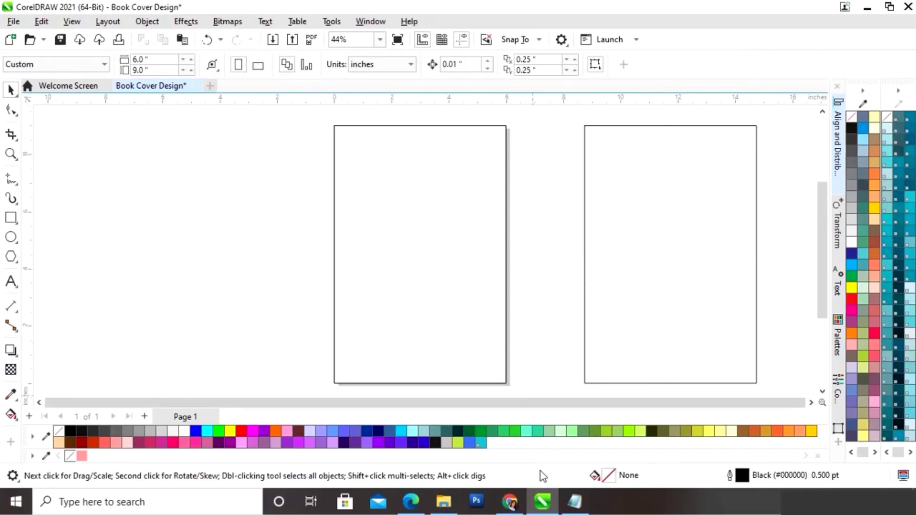
- Bring the rose JPG photo from the Images folder into the CorelDRAW document
{"action": "mouse_move", "coordinate": [443, 501]}
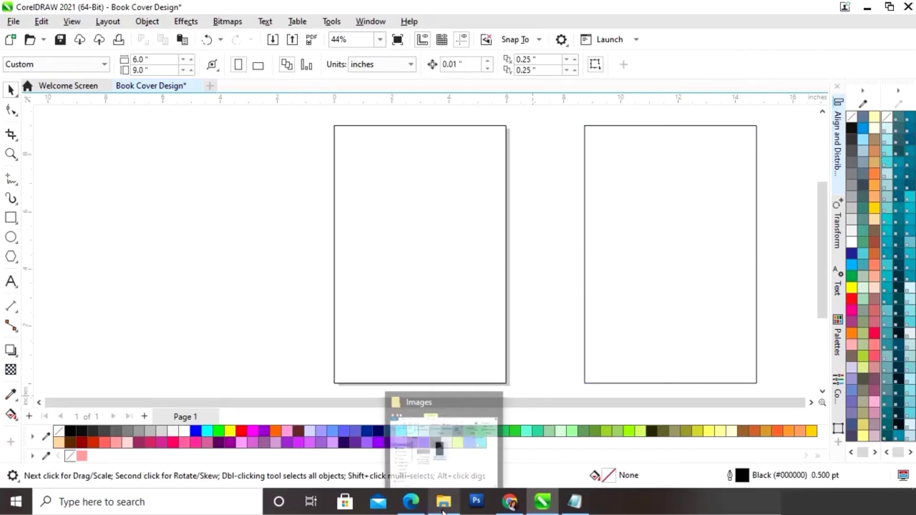
{"action": "left_click", "coordinate": [436, 445]}
{"action": "left_click_drag", "start_coordinate": [586, 253], "coordinate": [214, 237]}
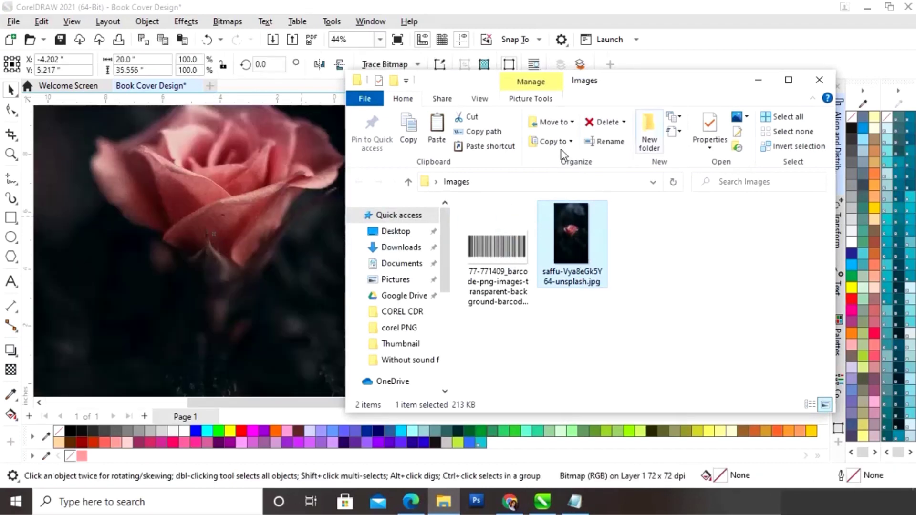
{"action": "left_click", "coordinate": [760, 81]}
- Scale the rose photo down to about 7.9 by 14 inches and position it over the page rectangle
{"action": "scroll", "coordinate": [389, 278], "scroll_direction": "down", "scroll_amount": 2}
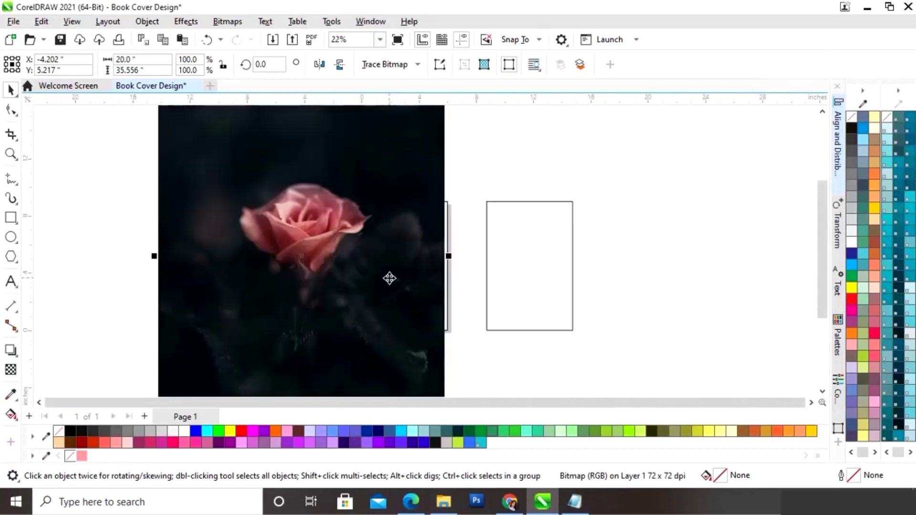
{"action": "scroll", "coordinate": [389, 279], "scroll_direction": "down", "scroll_amount": 1}
{"action": "left_click_drag", "start_coordinate": [421, 136], "coordinate": [338, 278]}
{"action": "left_click_drag", "start_coordinate": [306, 336], "coordinate": [459, 278]}
{"action": "scroll", "coordinate": [346, 308], "scroll_direction": "up", "scroll_amount": 2}
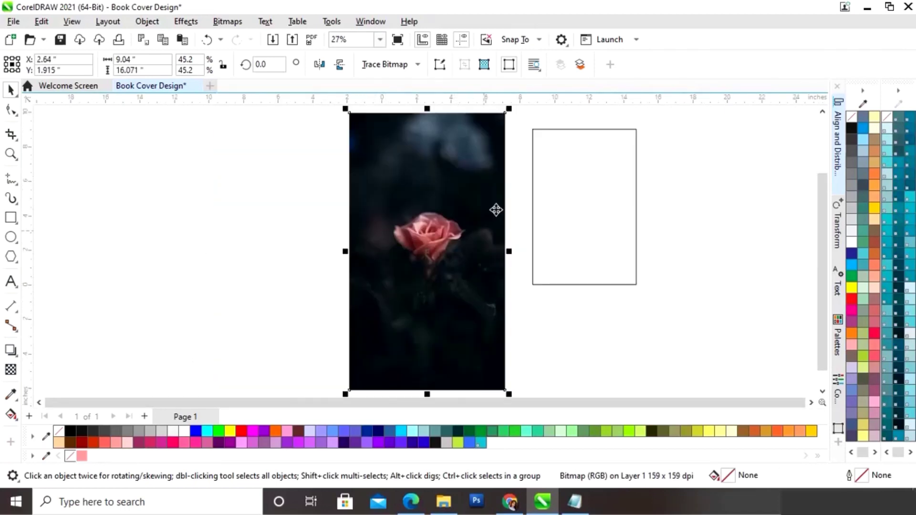
{"action": "left_click_drag", "start_coordinate": [506, 116], "coordinate": [485, 151]}
{"action": "left_click_drag", "start_coordinate": [439, 258], "coordinate": [451, 225]}
{"action": "left_click", "coordinate": [451, 227]}
{"action": "left_click", "coordinate": [513, 159]}
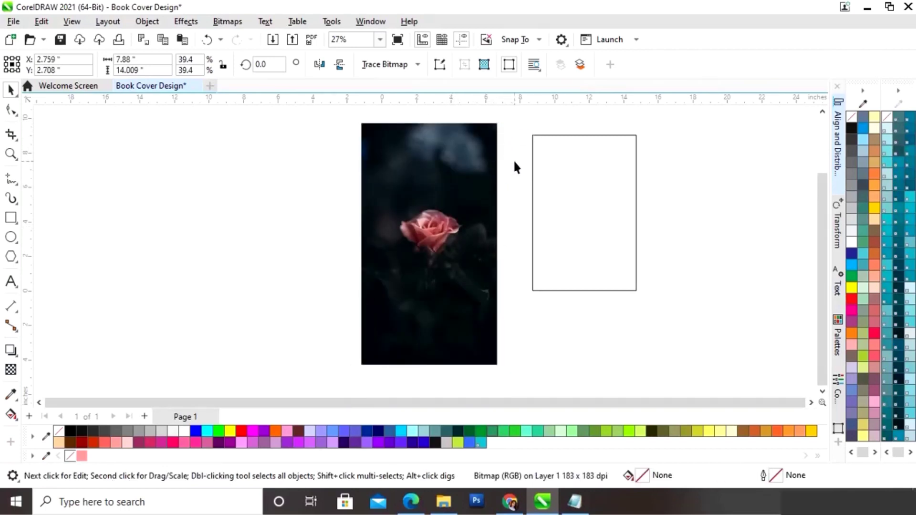
- Move the rose photo down to expose the page rectangle's upper edge, and PowerClip the photo inside that rectangle
{"action": "left_click", "coordinate": [474, 156]}
{"action": "left_click_drag", "start_coordinate": [464, 178], "coordinate": [463, 219]}
{"action": "right_click", "coordinate": [462, 221]}
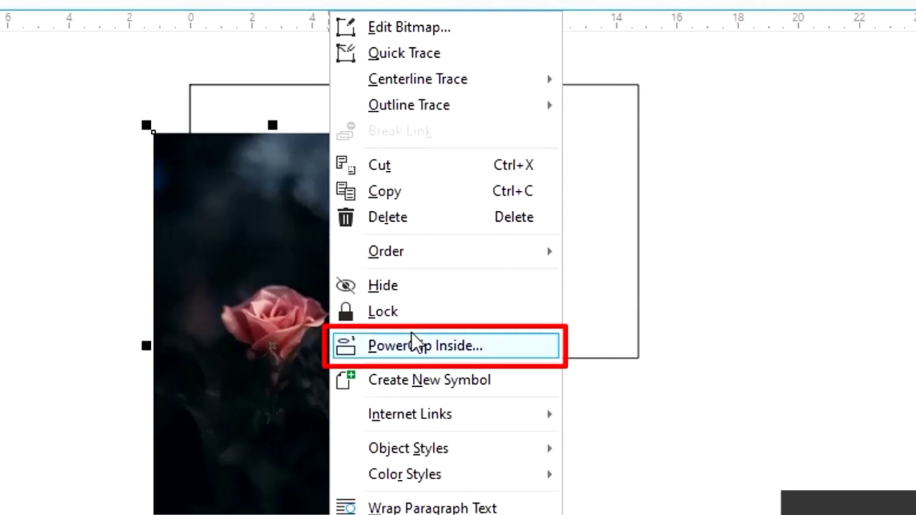
{"action": "left_click", "coordinate": [419, 347]}
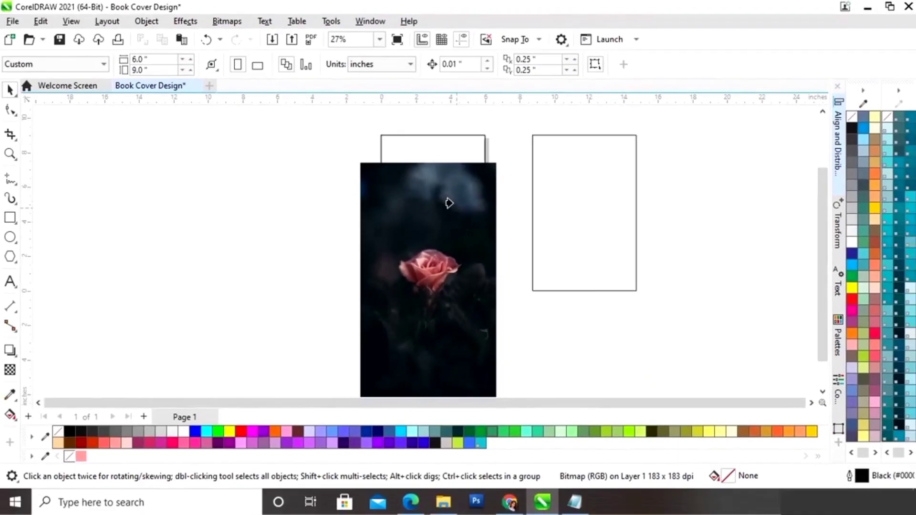
{"action": "left_click", "coordinate": [429, 148]}
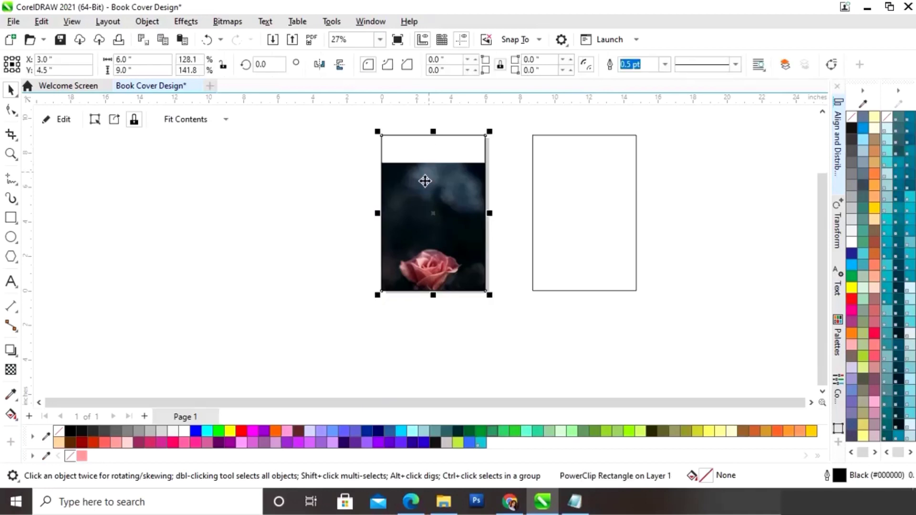
- Edit the PowerClip contents, scaling the rose photo to about 6.3 by 11.3 inches and repositioning it to cover the whole frame
{"action": "left_click", "coordinate": [64, 120]}
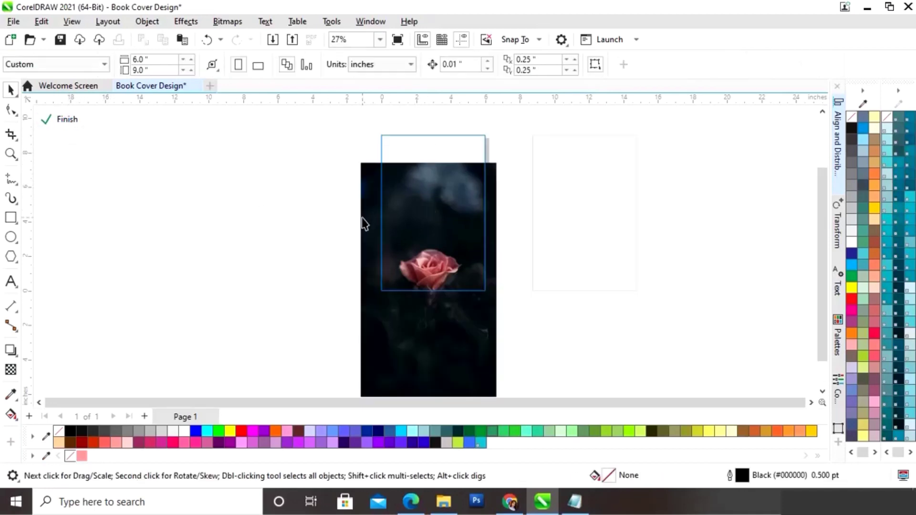
{"action": "left_click_drag", "start_coordinate": [444, 351], "coordinate": [454, 315]}
{"action": "left_click_drag", "start_coordinate": [361, 371], "coordinate": [389, 329]}
{"action": "left_click_drag", "start_coordinate": [479, 313], "coordinate": [457, 315]}
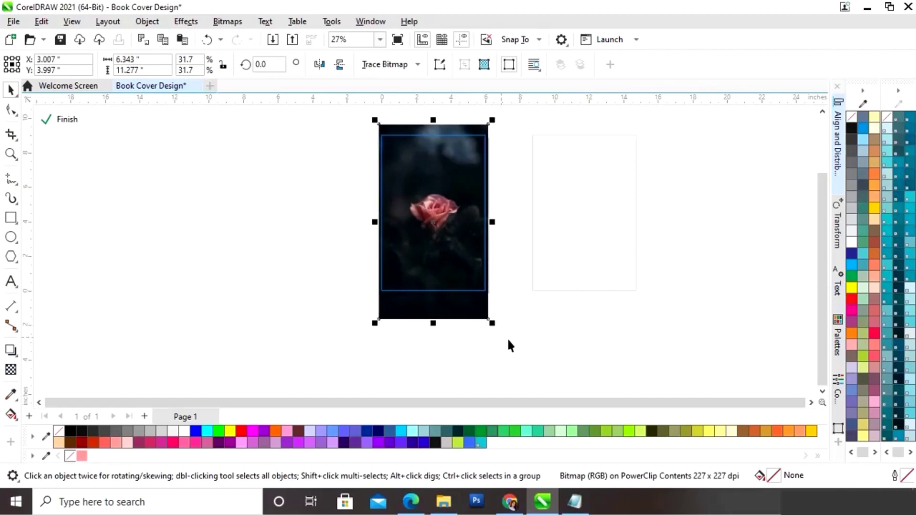
{"action": "left_click", "coordinate": [70, 123]}
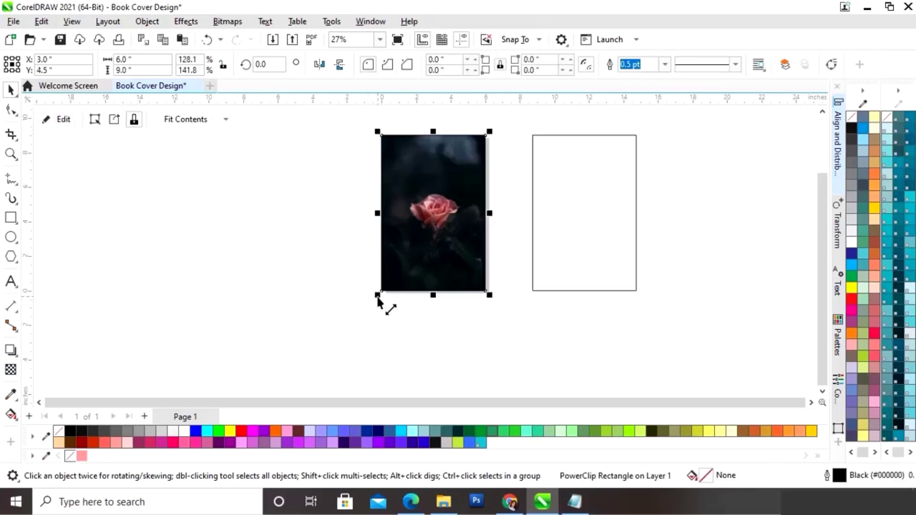
- Duplicate the blank rectangle beside the page and place the copy overlapping the rose cover's left side
{"action": "key", "text": "F4"}
{"action": "left_click", "coordinate": [438, 308]}
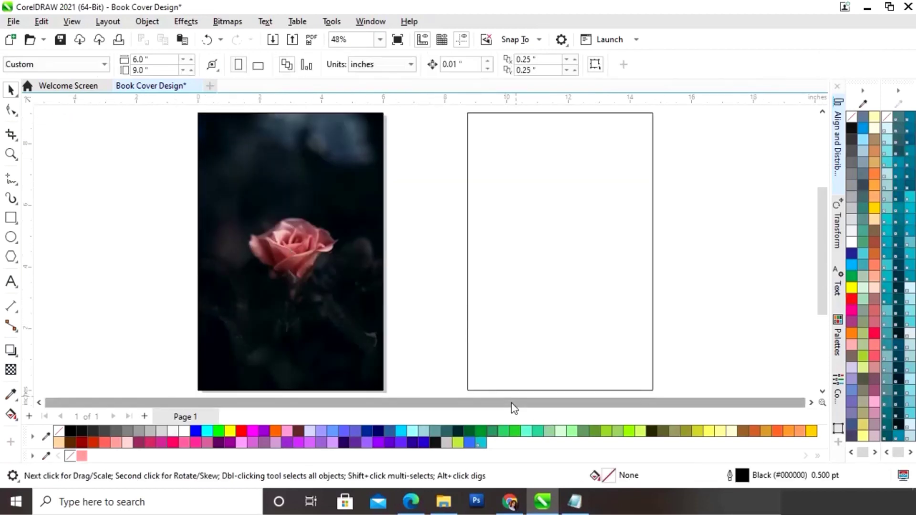
{"action": "key", "text": "z"}
{"action": "left_click_drag", "start_coordinate": [175, 107], "coordinate": [400, 377]}
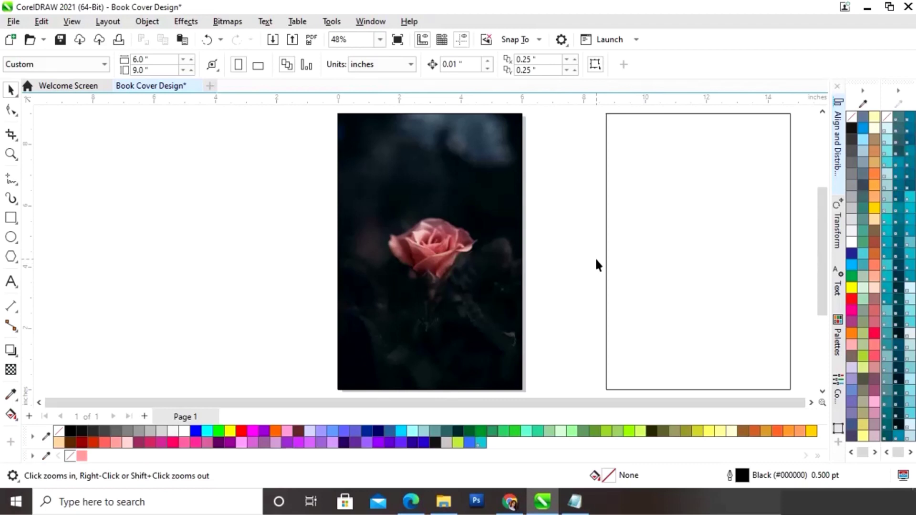
{"action": "key", "text": "space"}
{"action": "left_click", "coordinate": [634, 263]}
{"action": "left_click_drag", "start_coordinate": [697, 250], "coordinate": [286, 268]}
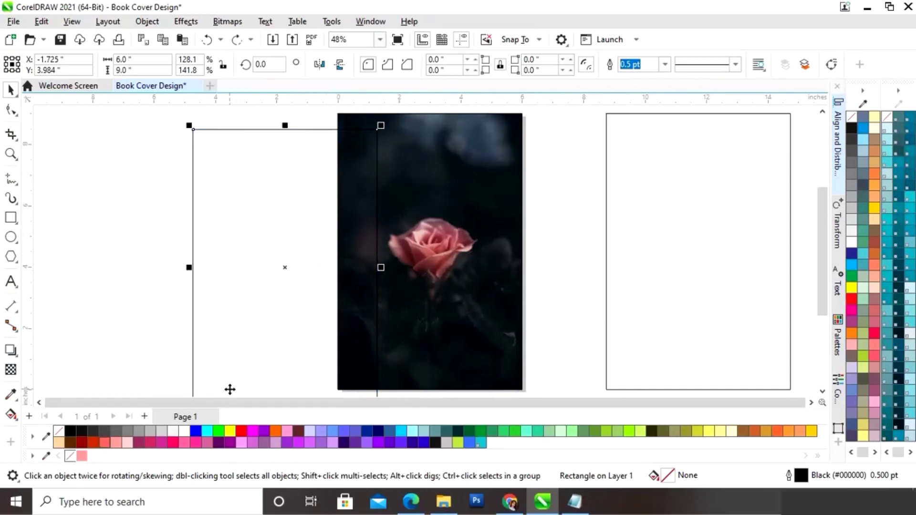
- Align the duplicated rectangle with the rose cover by their horizontal and vertical centres, using selected objects as the reference
{"action": "left_click", "coordinate": [482, 238], "text": "shift"}
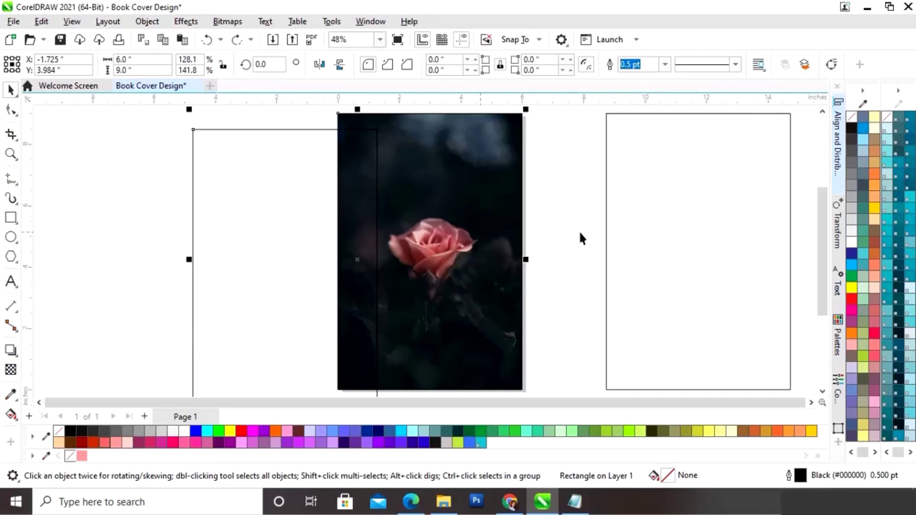
{"action": "left_click", "coordinate": [836, 163]}
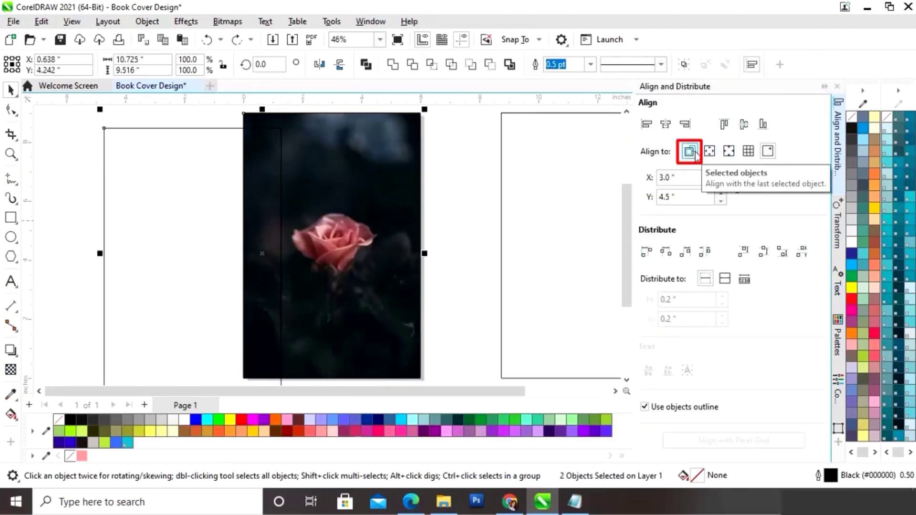
{"action": "left_click", "coordinate": [692, 153]}
{"action": "left_click", "coordinate": [666, 125]}
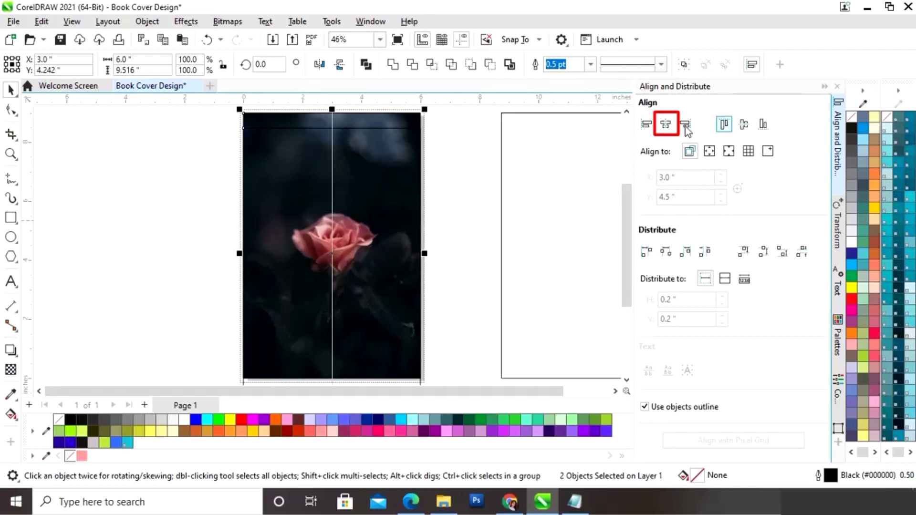
{"action": "left_click", "coordinate": [745, 126]}
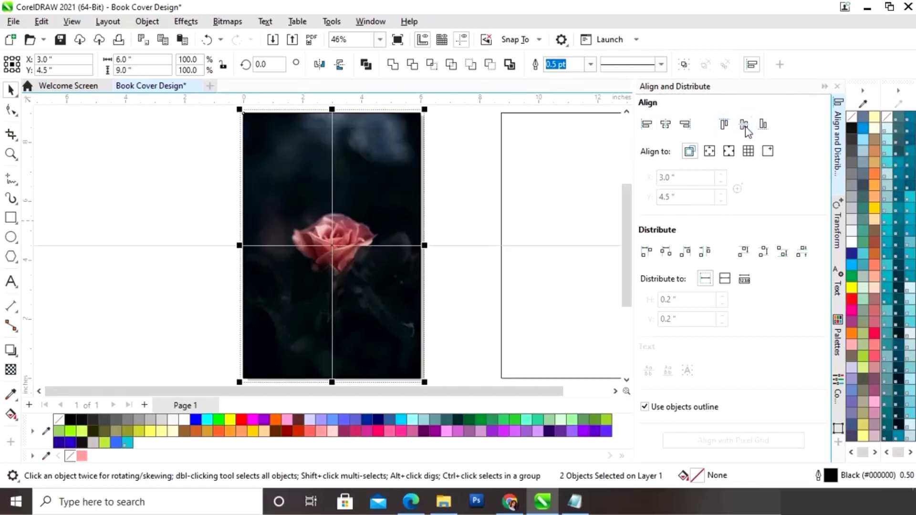
{"action": "left_click", "coordinate": [825, 88]}
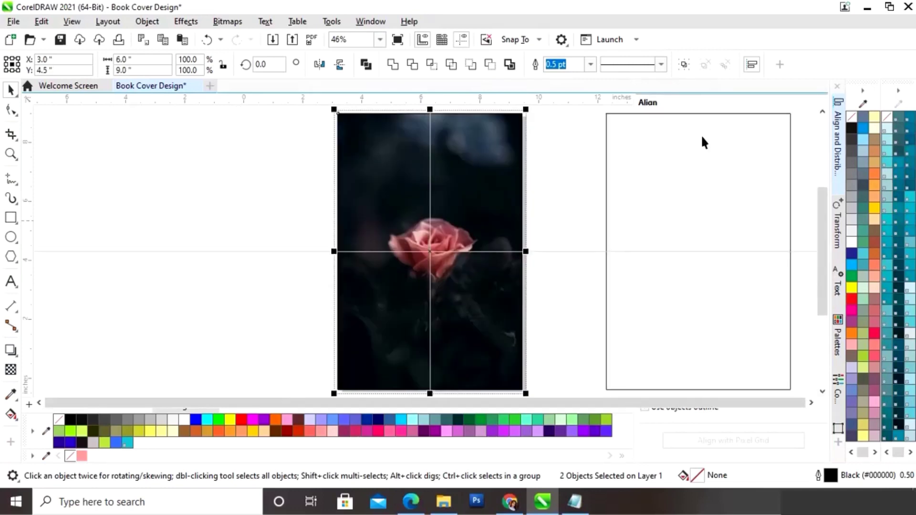
- Fill the overlaid rectangle with pink #FF9999 without an outline, and shorten it to a band about 2.6 inches high along the cover's bottom
{"action": "left_click", "coordinate": [83, 458]}
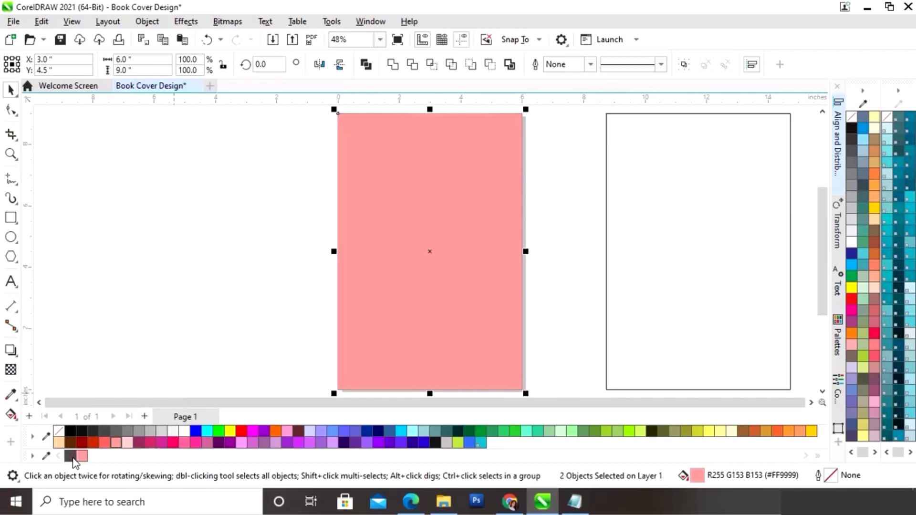
{"action": "left_click", "coordinate": [532, 234]}
{"action": "left_click", "coordinate": [453, 220]}
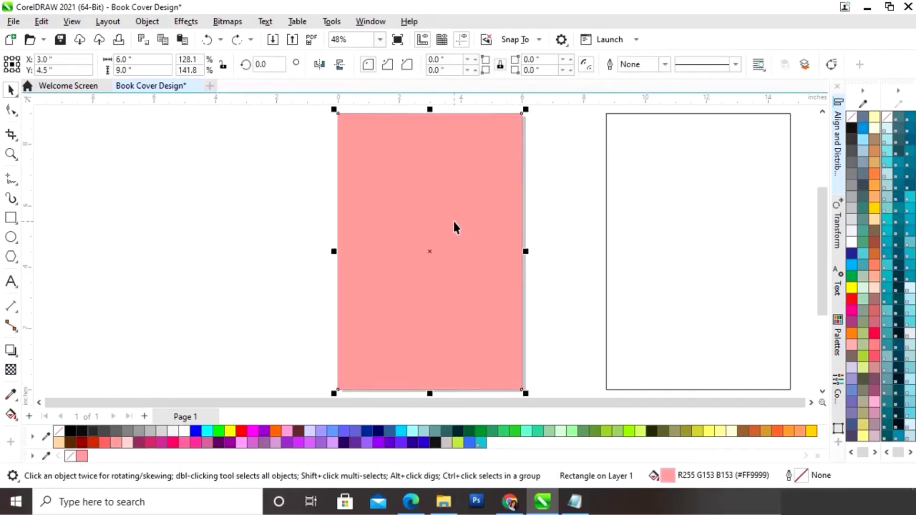
{"action": "left_click_drag", "start_coordinate": [429, 110], "coordinate": [449, 308]}
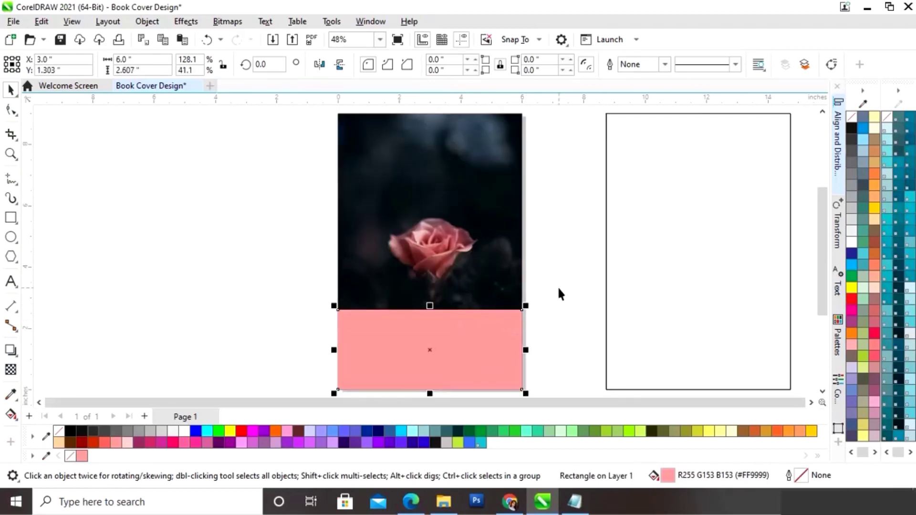
- Convert the pink band to curves and delete its upper-left node to leave a triangle along the cover's bottom
{"action": "right_click", "coordinate": [429, 353]}
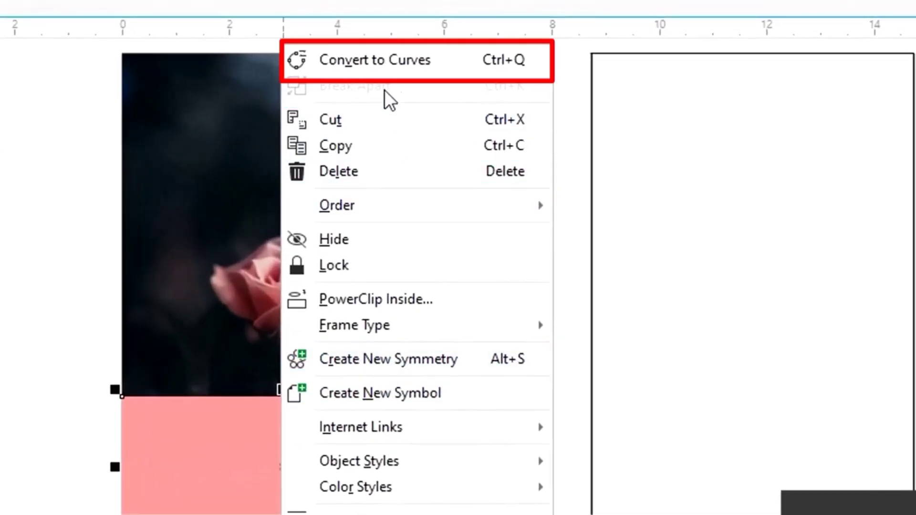
{"action": "left_click", "coordinate": [392, 68]}
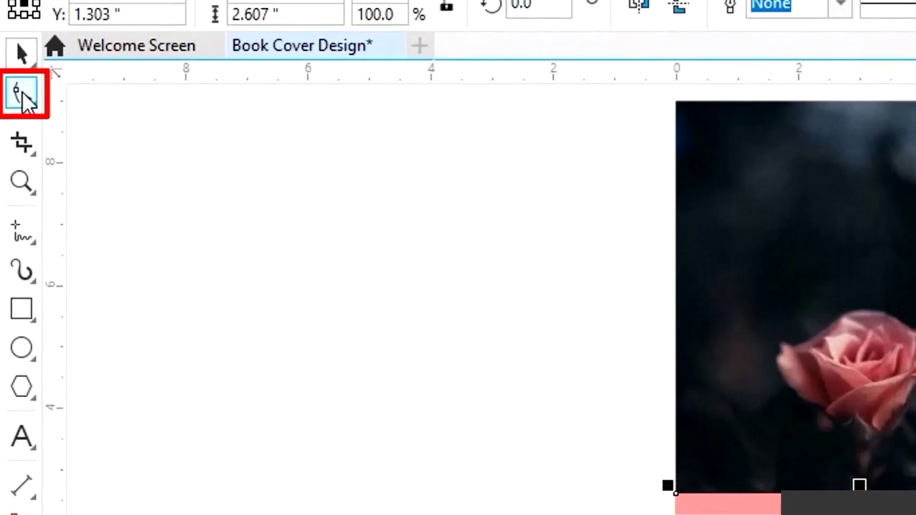
{"action": "left_click", "coordinate": [19, 98]}
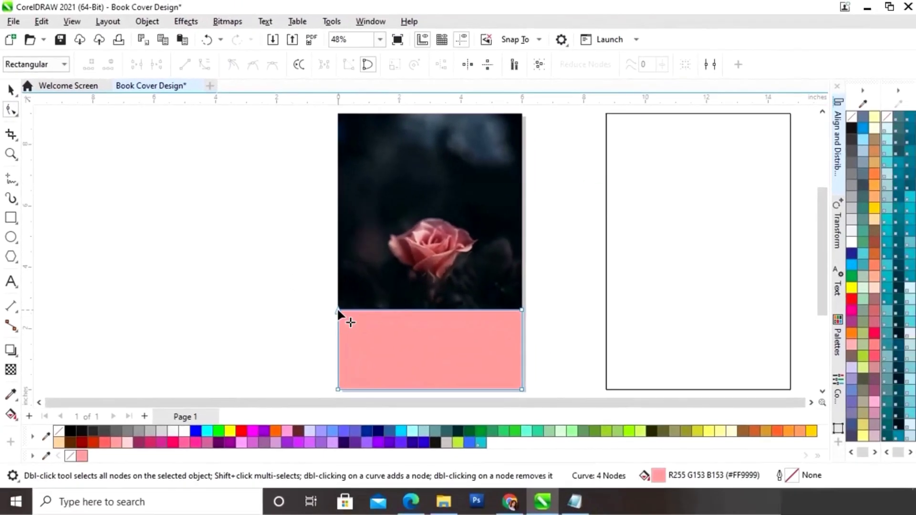
{"action": "right_click", "coordinate": [337, 309]}
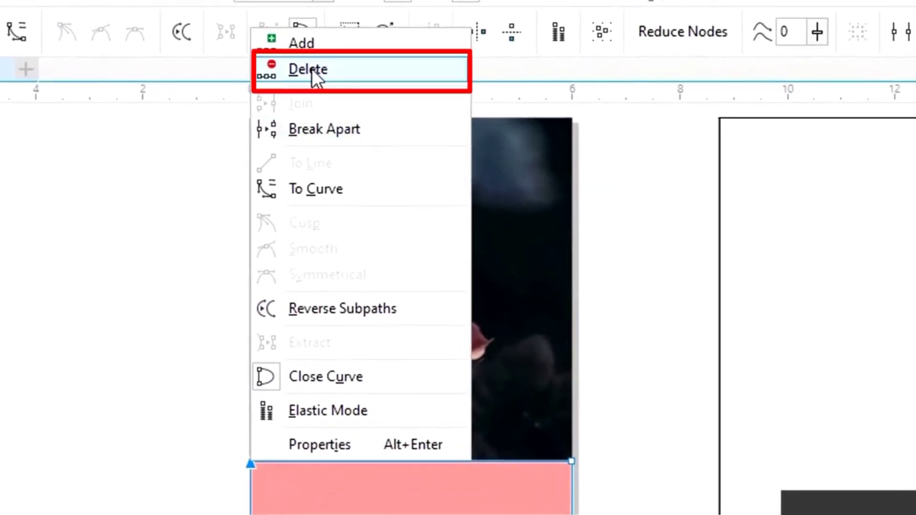
{"action": "left_click", "coordinate": [311, 68]}
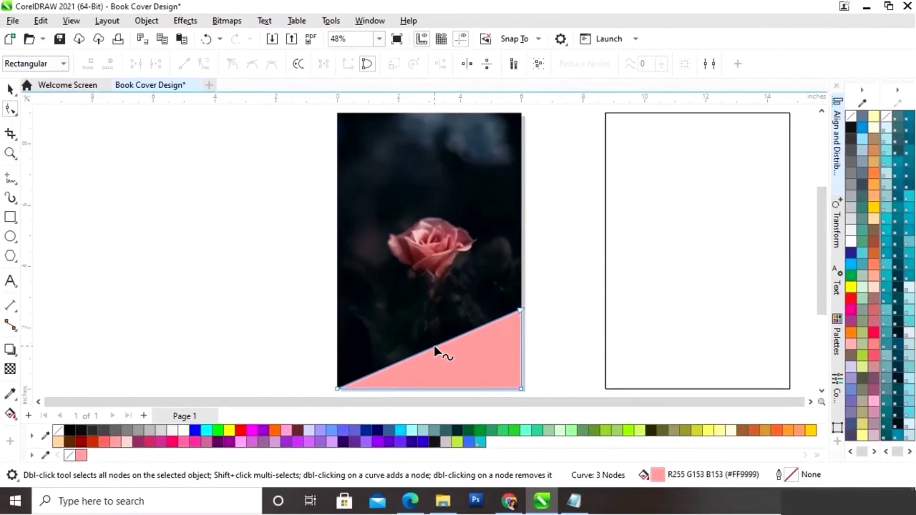
- Convert the pink triangle's sloping edge to a curve and shape it into a gentle S-shaped wave rising to the right
{"action": "left_click", "coordinate": [435, 347]}
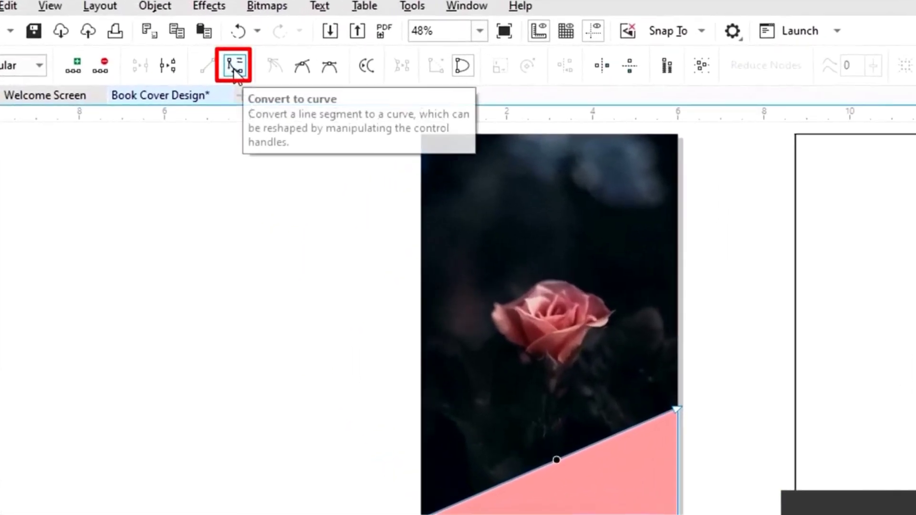
{"action": "left_click", "coordinate": [234, 67]}
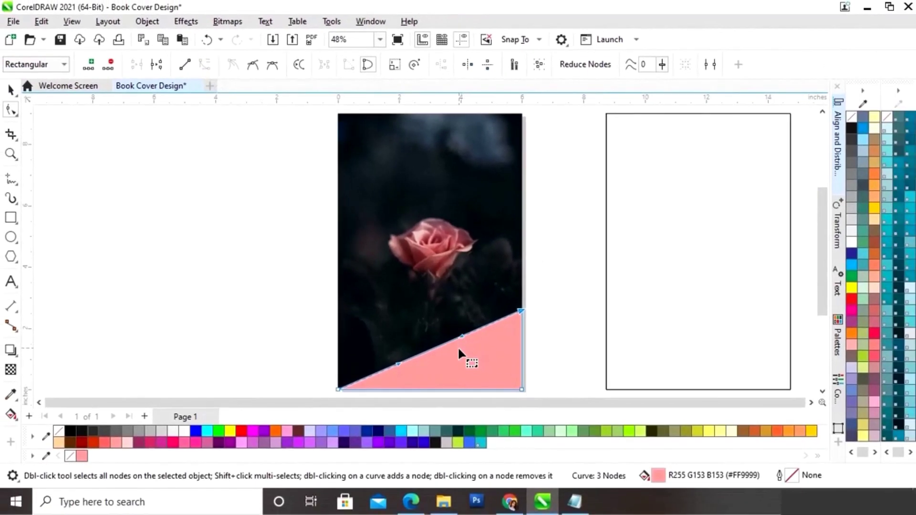
{"action": "left_click_drag", "start_coordinate": [463, 336], "coordinate": [510, 367]}
{"action": "left_click_drag", "start_coordinate": [398, 365], "coordinate": [393, 356]}
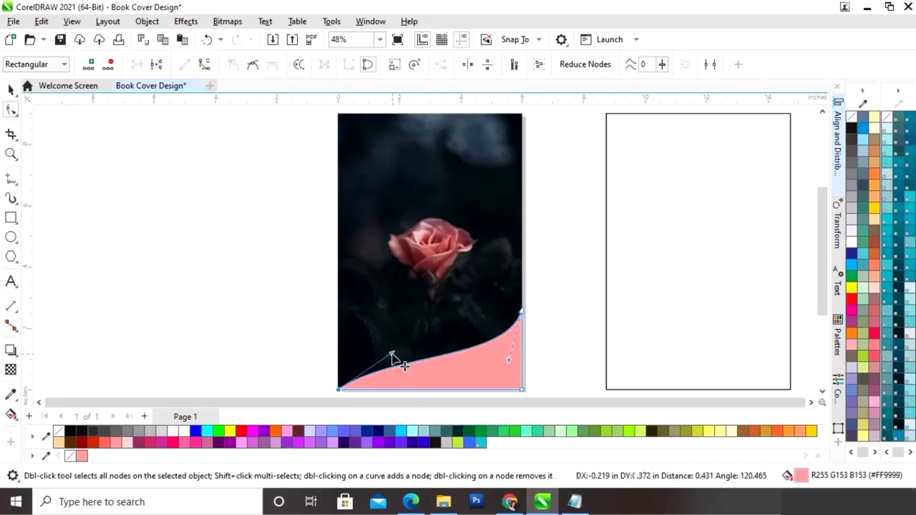
{"action": "left_click_drag", "start_coordinate": [510, 361], "coordinate": [507, 354]}
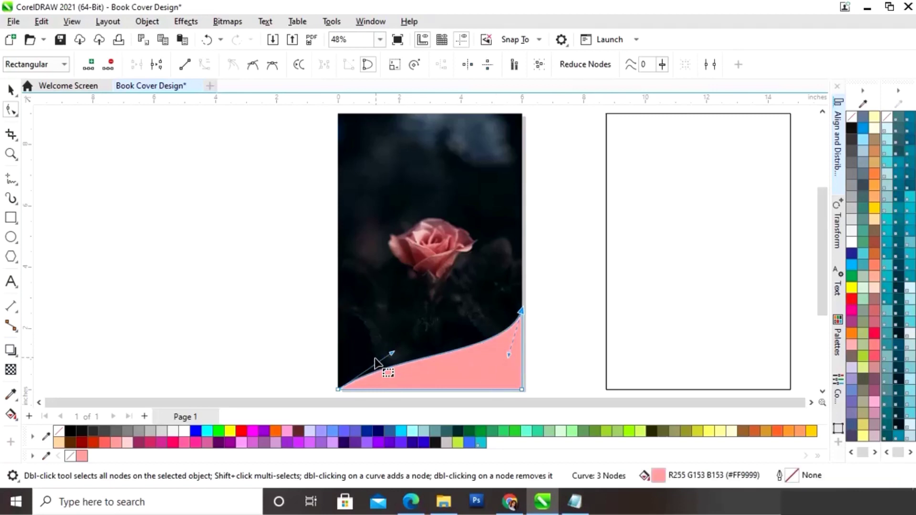
{"action": "left_click_drag", "start_coordinate": [392, 353], "coordinate": [392, 346]}
{"action": "left_click_drag", "start_coordinate": [507, 354], "coordinate": [512, 347]}
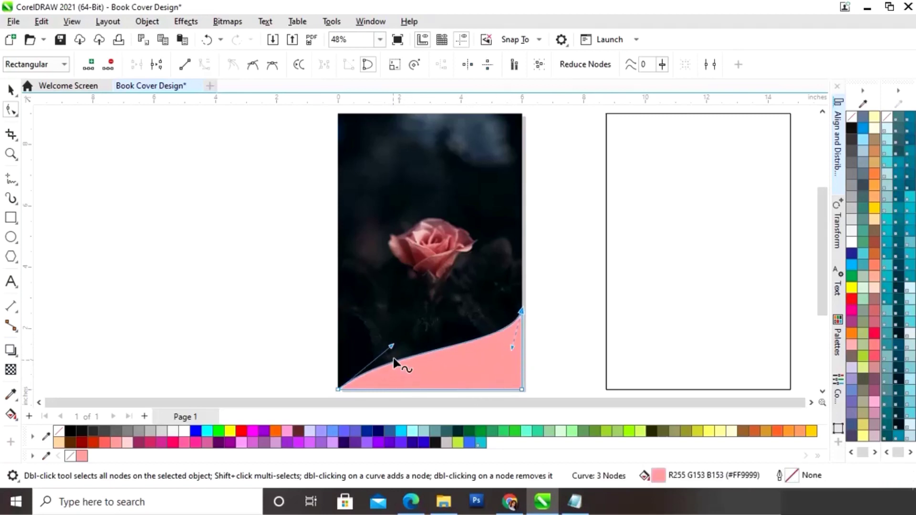
{"action": "left_click_drag", "start_coordinate": [509, 350], "coordinate": [516, 352]}
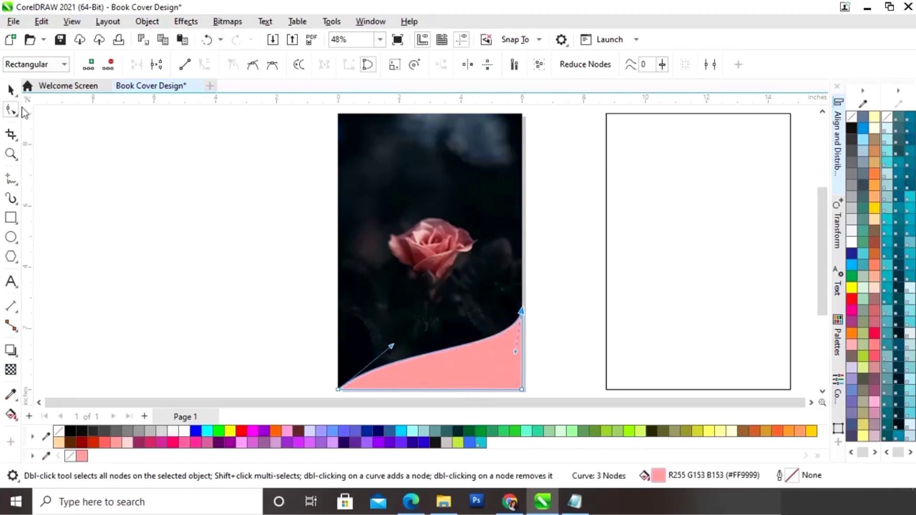
- Apply a uniform transparency of 23 to the pink wave shape and deselect it
{"action": "left_click", "coordinate": [10, 89]}
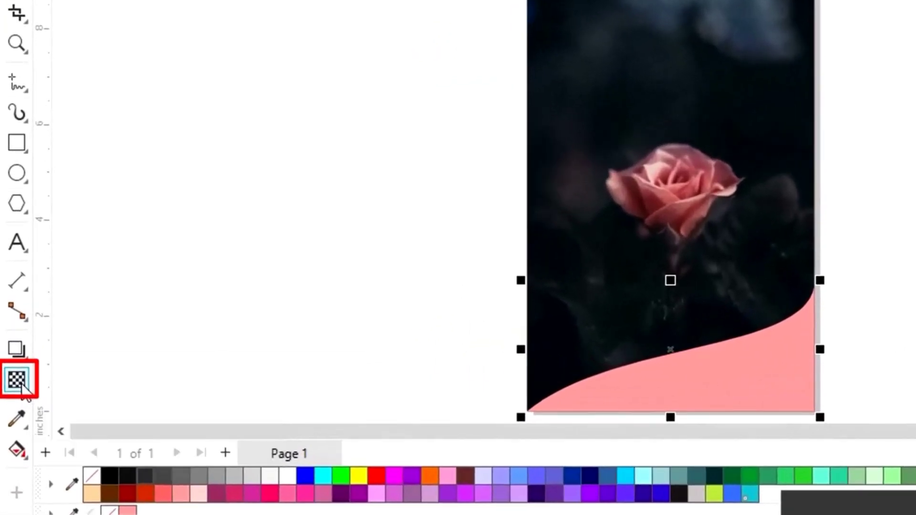
{"action": "left_click", "coordinate": [21, 384]}
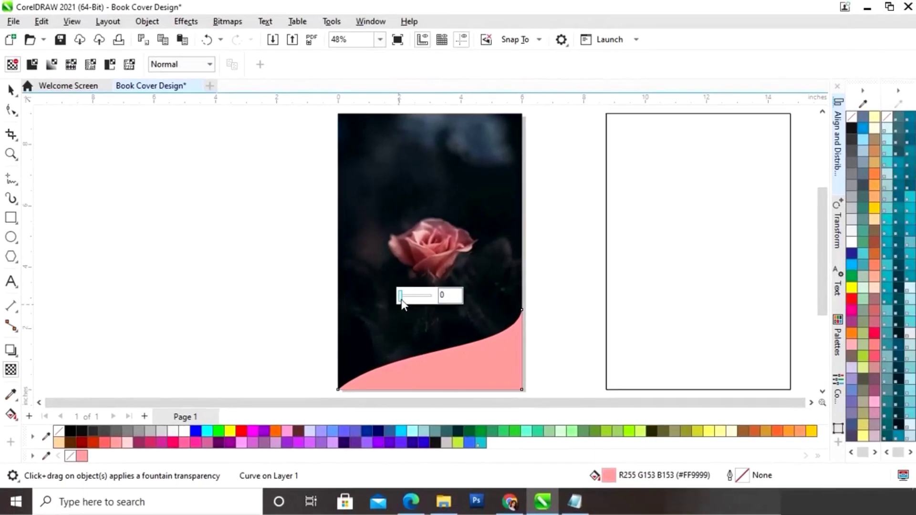
{"action": "left_click_drag", "start_coordinate": [401, 300], "coordinate": [410, 302]}
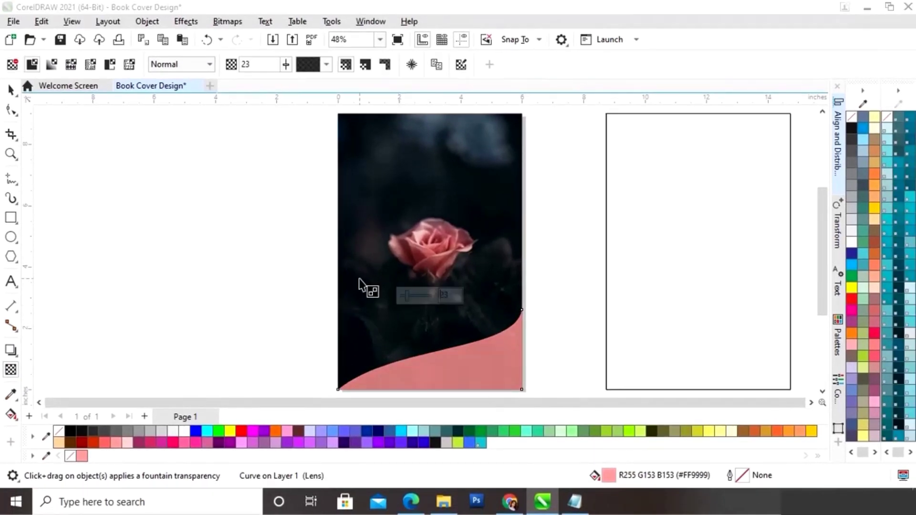
{"action": "left_click", "coordinate": [11, 90]}
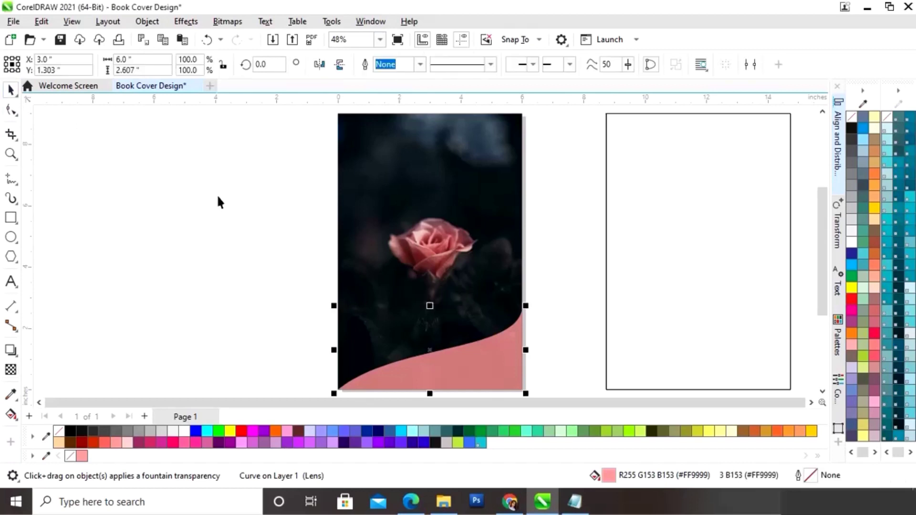
{"action": "left_click", "coordinate": [209, 201]}
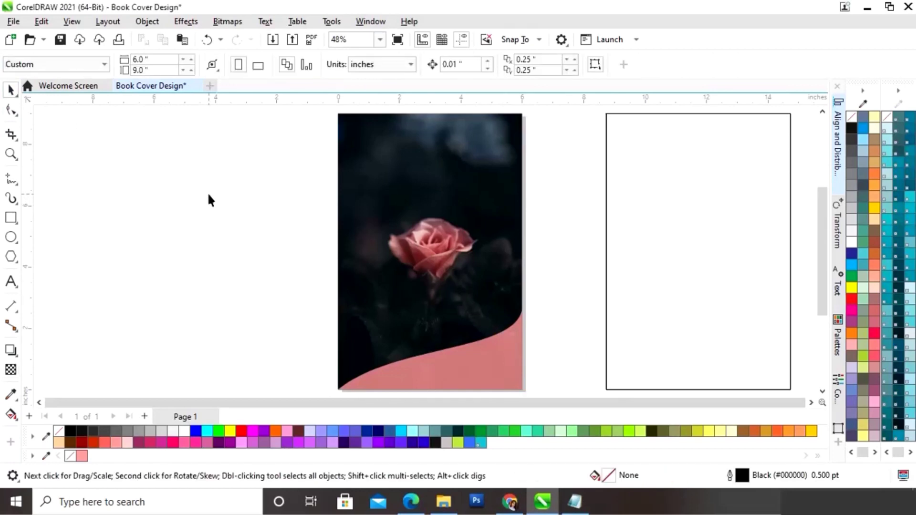
- Add the artistic text "THE" in the blank area left of the cover, enlarge it proportionally and move it nearer the cover
{"action": "left_click", "coordinate": [12, 282]}
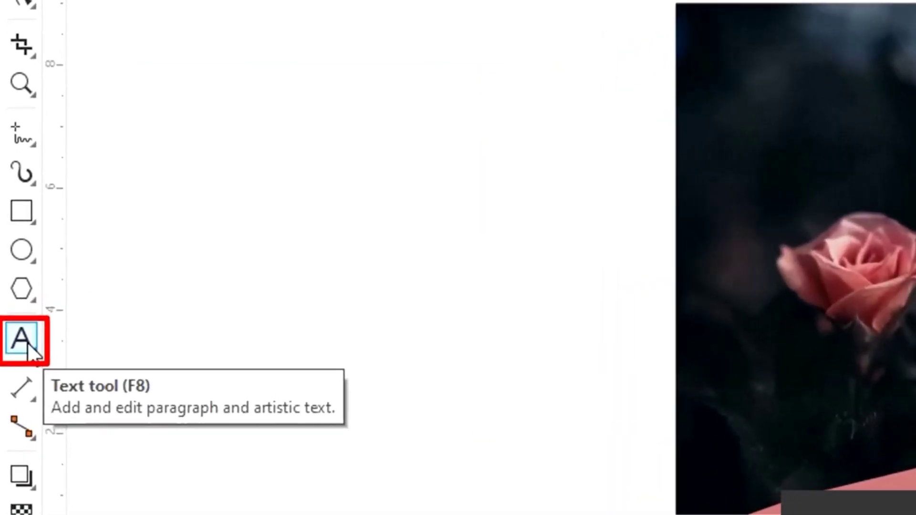
{"action": "left_click", "coordinate": [21, 339]}
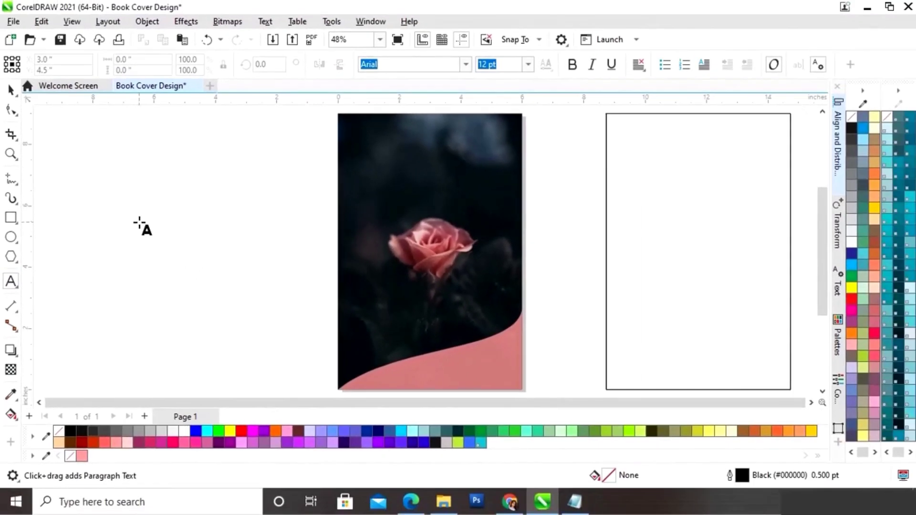
{"action": "left_click", "coordinate": [139, 224]}
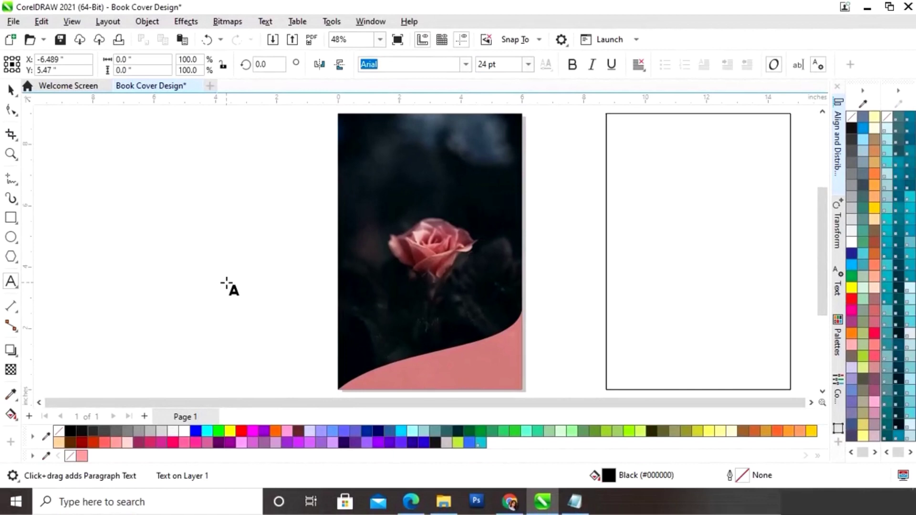
{"action": "type", "text": "TH"}
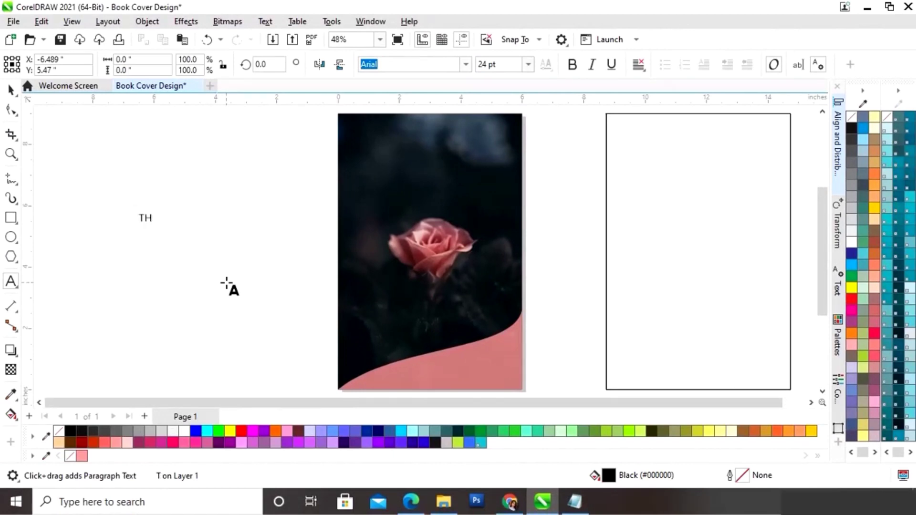
{"action": "key", "text": "Escape"}
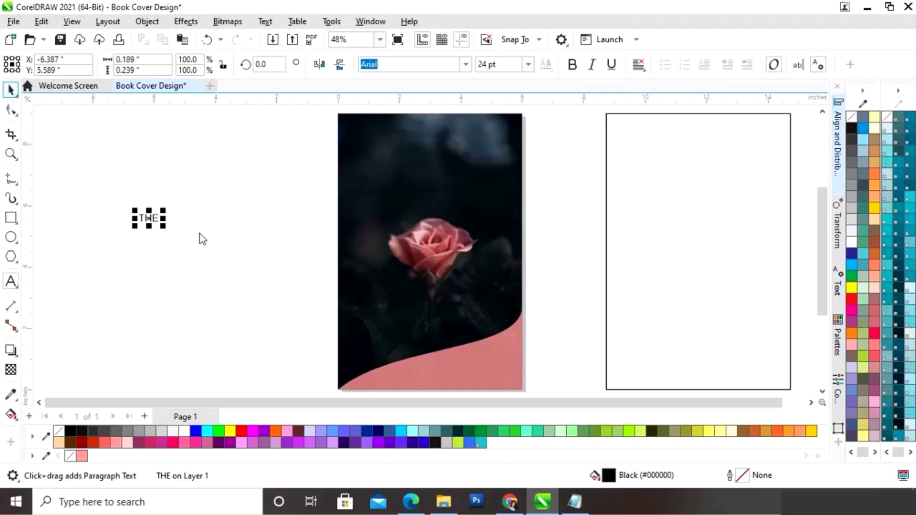
{"action": "key", "text": "space"}
{"action": "left_click_drag", "start_coordinate": [164, 210], "coordinate": [256, 176]}
{"action": "left_click_drag", "start_coordinate": [222, 205], "coordinate": [262, 217]}
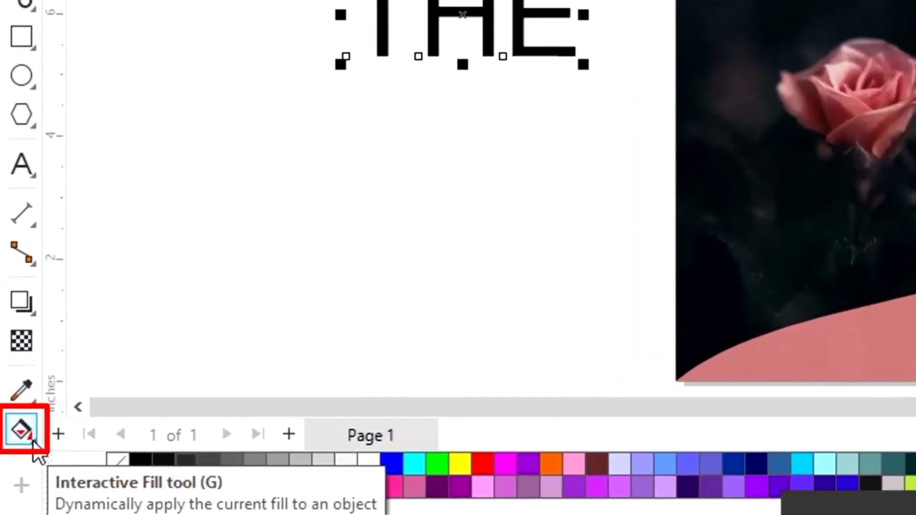
- Apply a linear fountain fill to the text "THE", running vertically from the top of the letters to below their baseline
{"action": "left_click", "coordinate": [32, 439]}
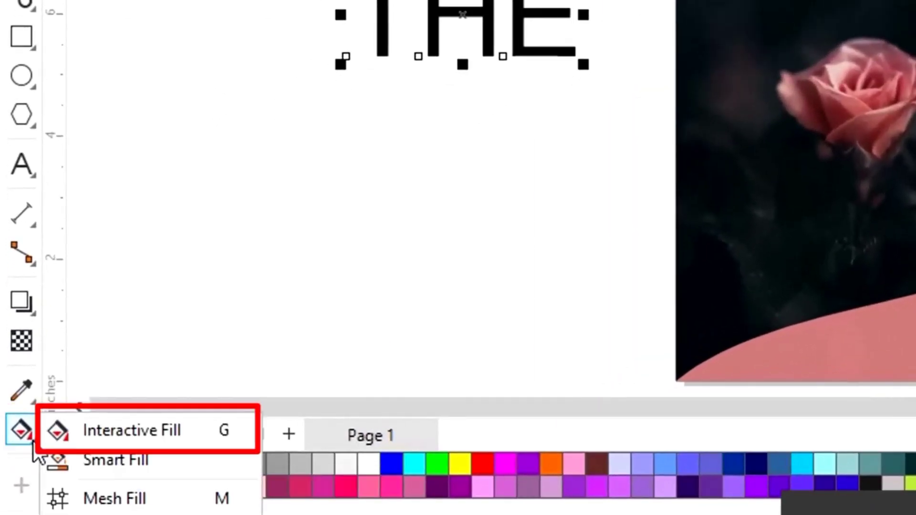
{"action": "left_click", "coordinate": [101, 435]}
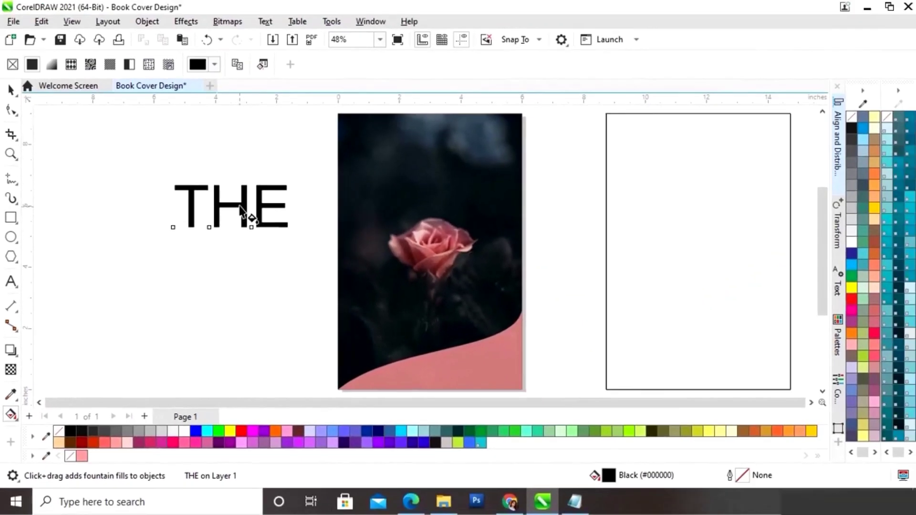
{"action": "left_click_drag", "start_coordinate": [231, 184], "coordinate": [231, 239]}
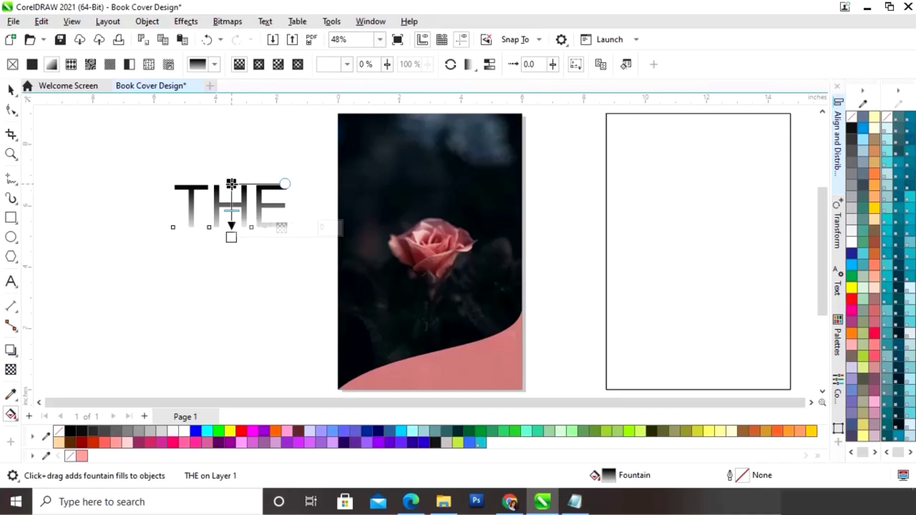
- Sample white #FFFFFF for the upper colour node of the fountain fill on "THE"
{"action": "left_click", "coordinate": [232, 184]}
{"action": "left_click", "coordinate": [265, 176]}
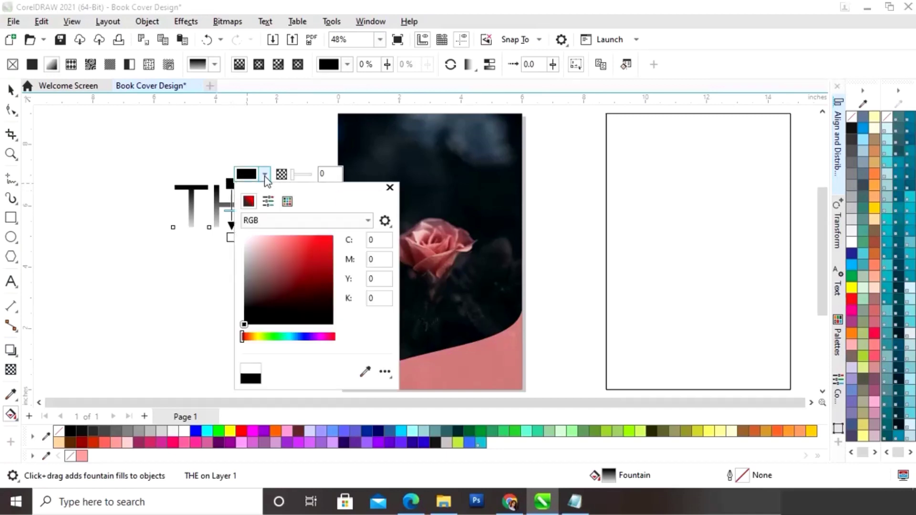
{"action": "left_click", "coordinate": [365, 371]}
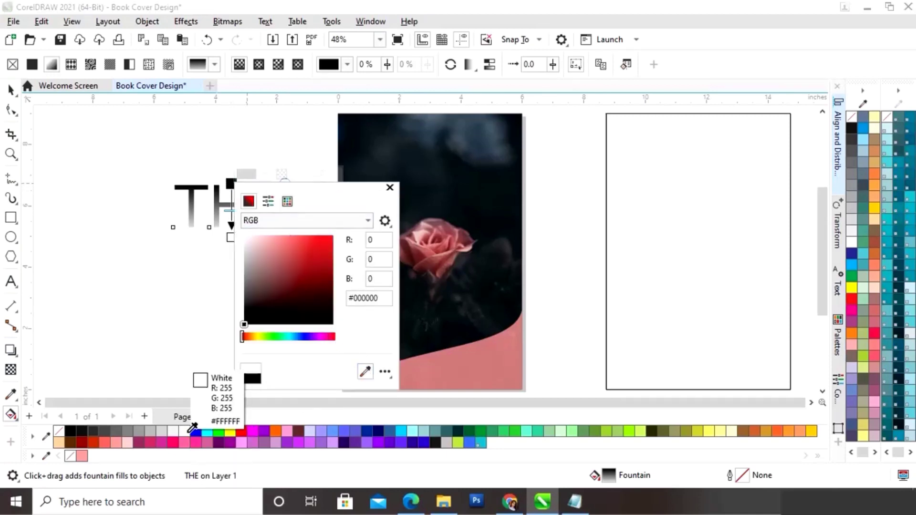
{"action": "left_click", "coordinate": [189, 431]}
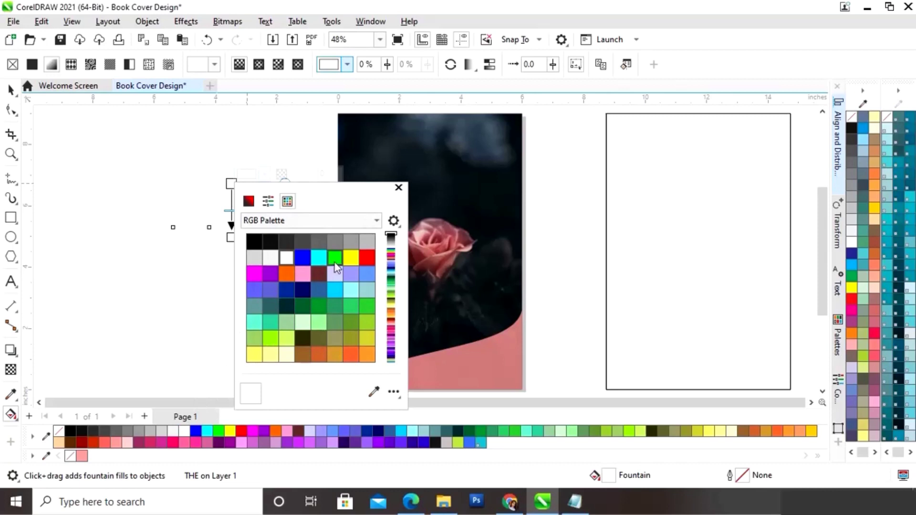
{"action": "left_click", "coordinate": [399, 188]}
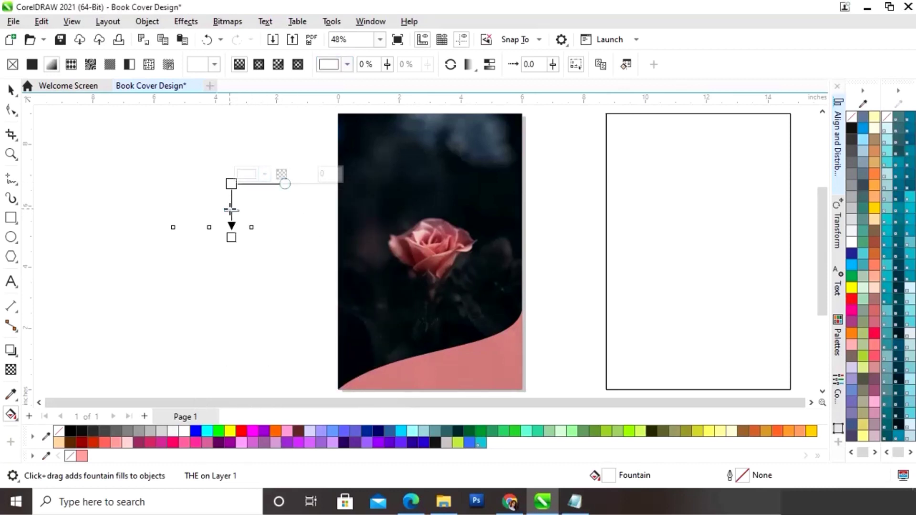
- Add a colour node at 41% on the fountain fill of "THE" and sample the document's pink #FF9999 for it
{"action": "double_click", "coordinate": [232, 205]}
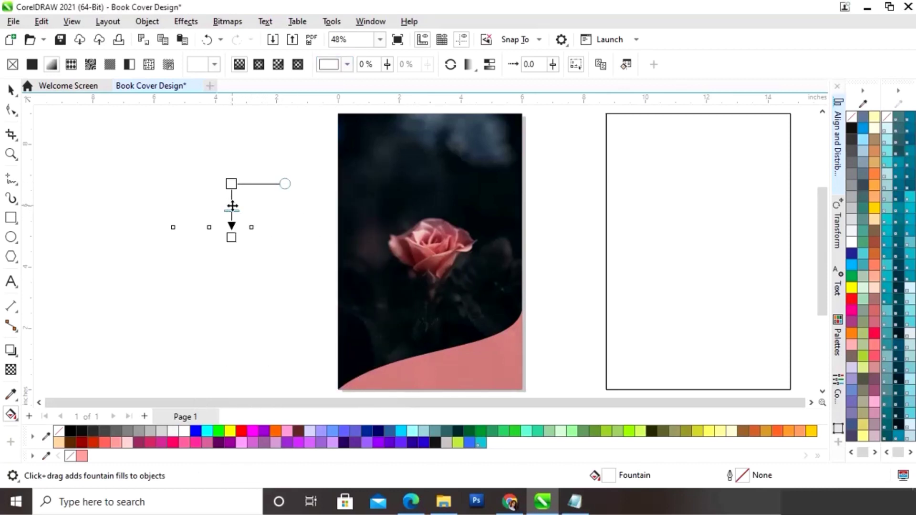
{"action": "left_click", "coordinate": [265, 196]}
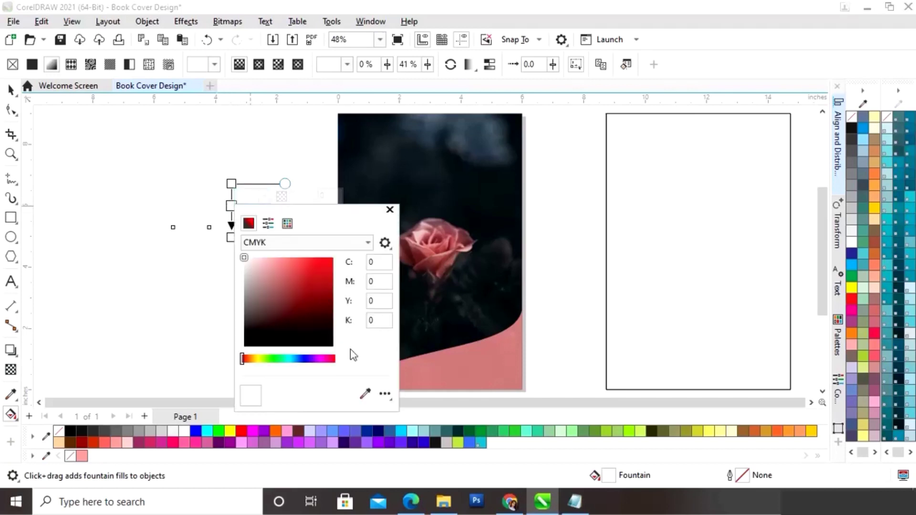
{"action": "left_click", "coordinate": [366, 396]}
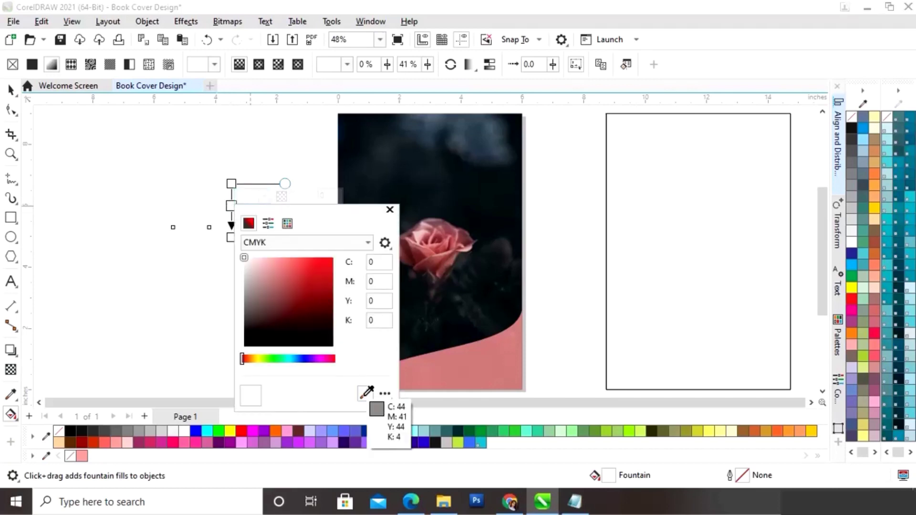
{"action": "left_click", "coordinate": [84, 456]}
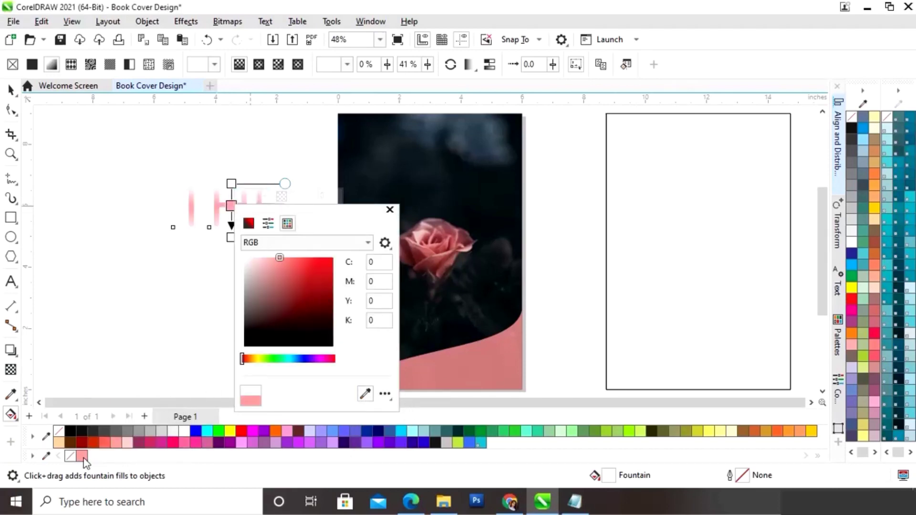
{"action": "left_click", "coordinate": [390, 210]}
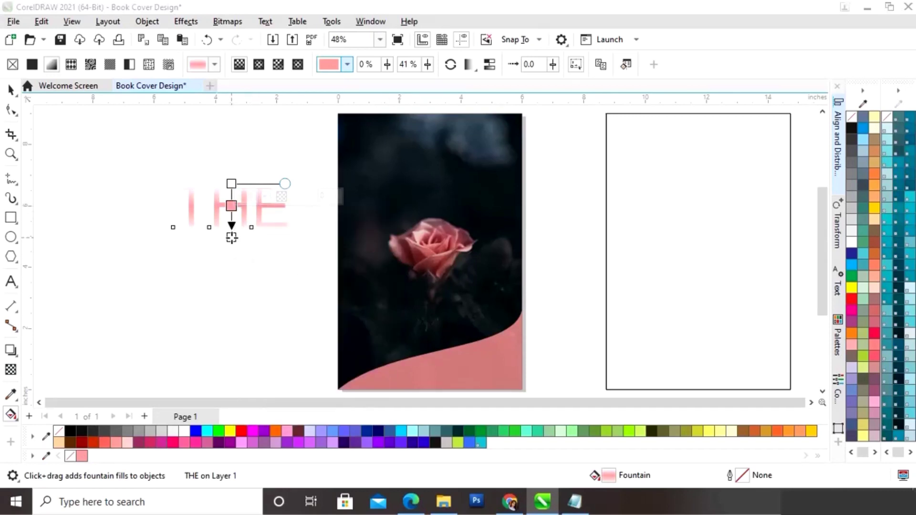
- Set the lower end node of the fountain fill on "THE" to a dark grey from the palette
{"action": "left_click", "coordinate": [231, 234]}
{"action": "left_click", "coordinate": [264, 228]}
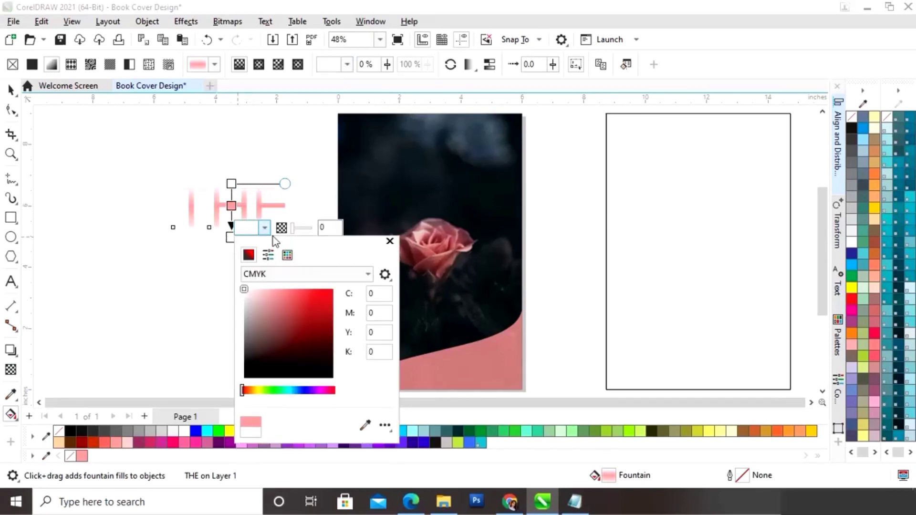
{"action": "left_click", "coordinate": [365, 424]}
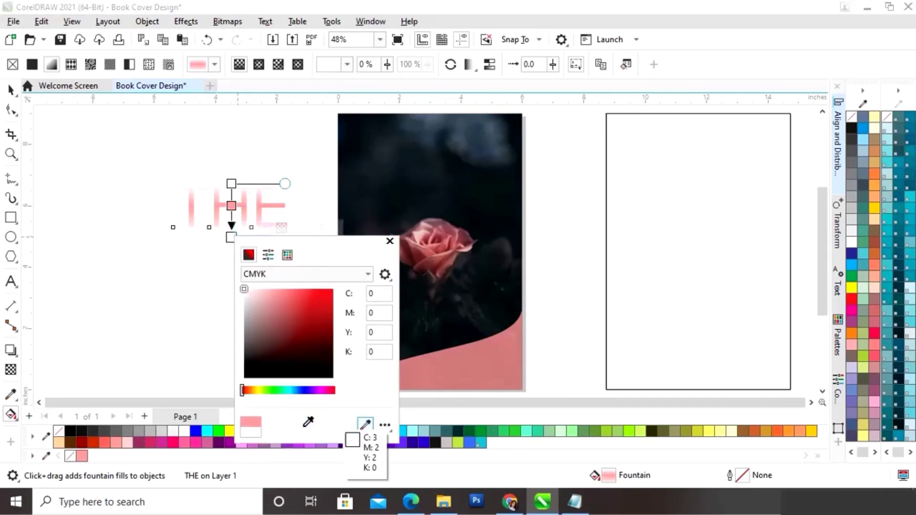
{"action": "left_click", "coordinate": [104, 430]}
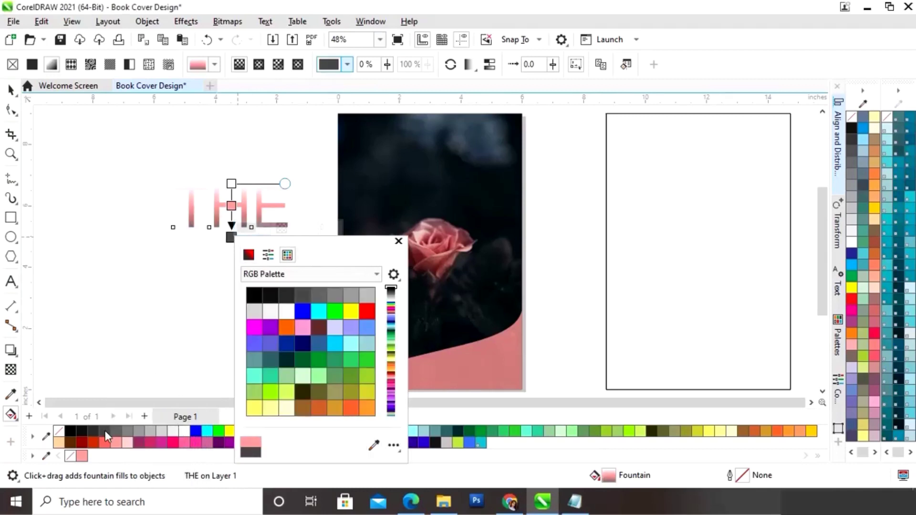
{"action": "left_click", "coordinate": [399, 241]}
- Move the text "THE" onto the upper part of the cover, shrink it slightly and centre it above the rose
{"action": "left_click", "coordinate": [11, 89]}
{"action": "left_click_drag", "start_coordinate": [238, 209], "coordinate": [428, 153]}
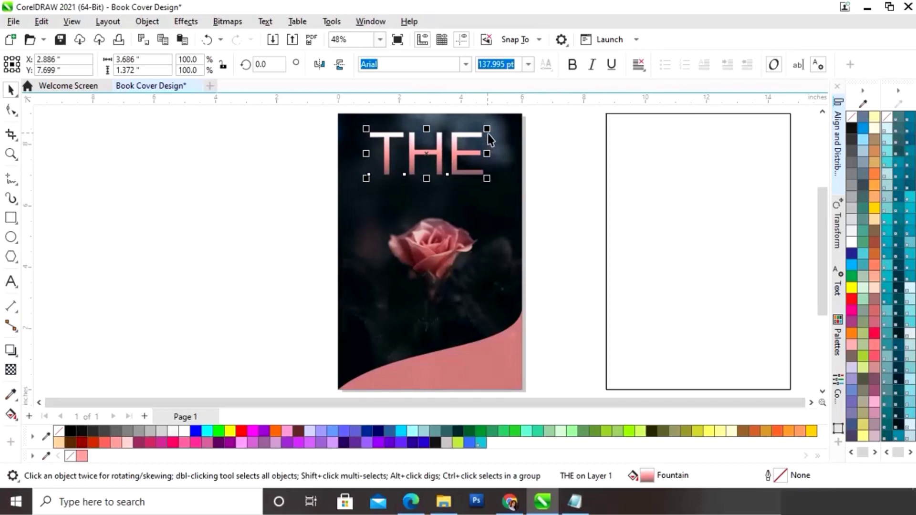
{"action": "left_click_drag", "start_coordinate": [487, 133], "coordinate": [465, 137]}
{"action": "left_click_drag", "start_coordinate": [415, 159], "coordinate": [426, 158]}
{"action": "left_click", "coordinate": [537, 227]}
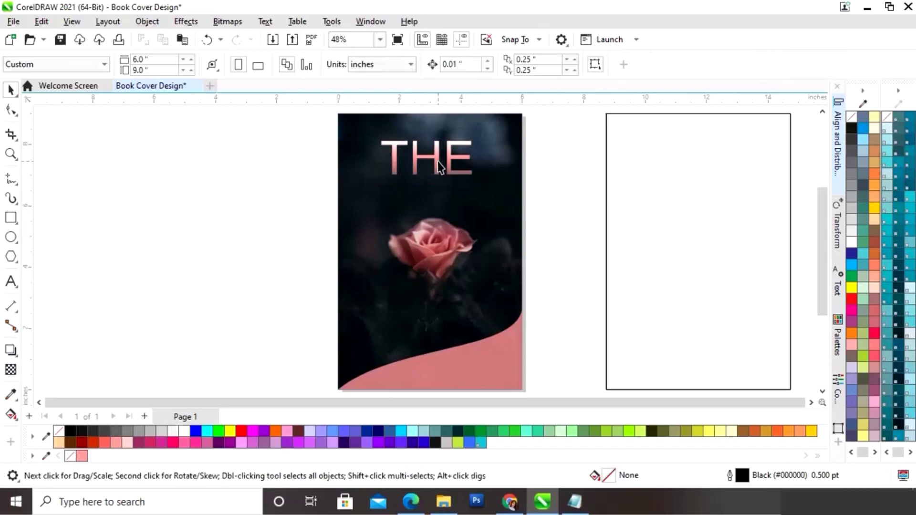
- Add the artistic text "BEAUTIFUL FLOWER" in the blank area left of the cover and enlarge it to about 52 pt
{"action": "left_click", "coordinate": [11, 281]}
{"action": "left_click", "coordinate": [83, 281]}
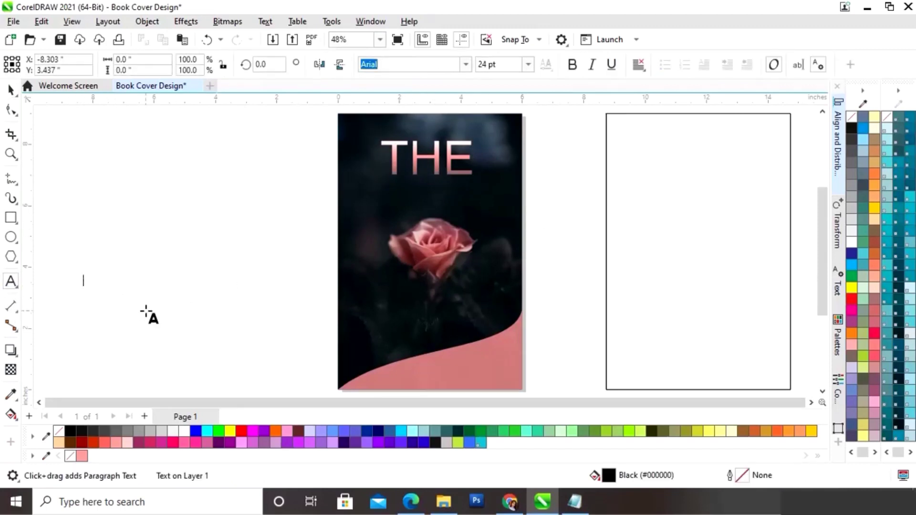
{"action": "type", "text": "BEAUTIFUL FLOWER"}
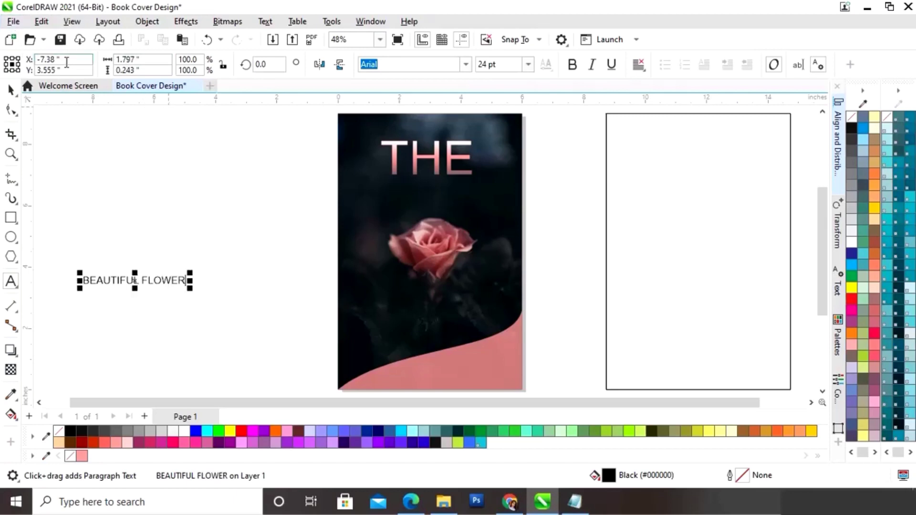
{"action": "left_click", "coordinate": [10, 90]}
{"action": "left_click_drag", "start_coordinate": [193, 276], "coordinate": [315, 232]}
{"action": "left_click_drag", "start_coordinate": [194, 276], "coordinate": [205, 230]}
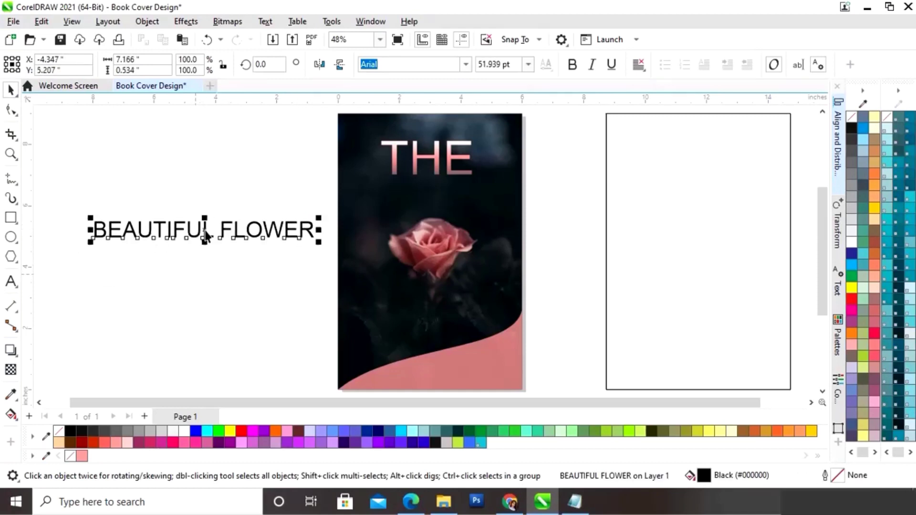
- Copy only the fill property from "THE" to the text "BEAUTIFUL FLOWER"
{"action": "left_click", "coordinate": [42, 23]}
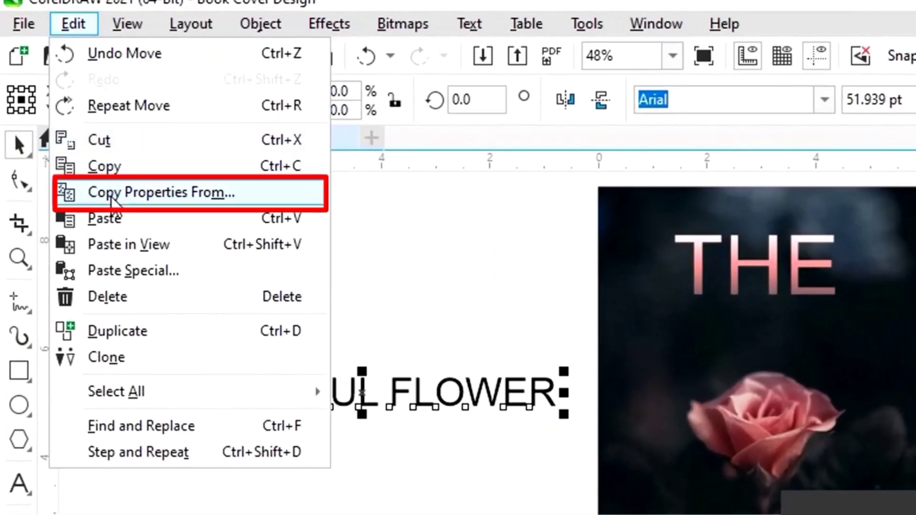
{"action": "left_click", "coordinate": [112, 200]}
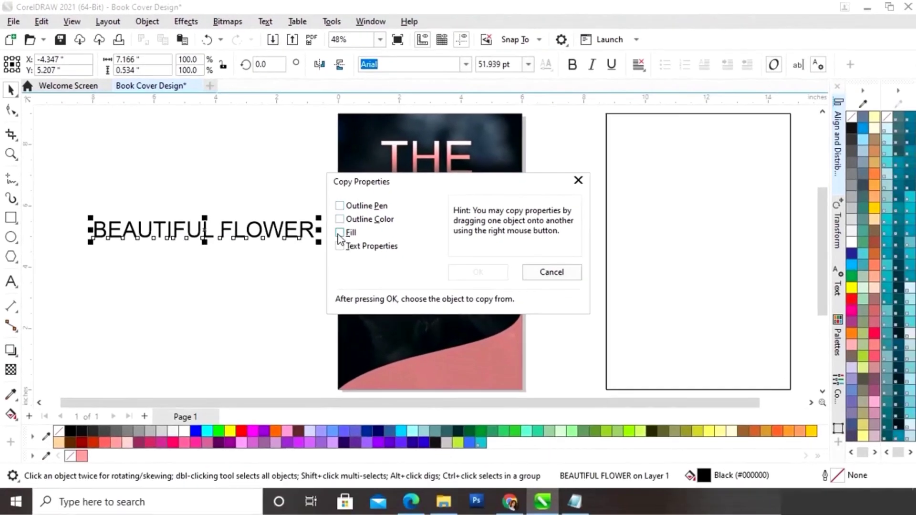
{"action": "left_click", "coordinate": [340, 233]}
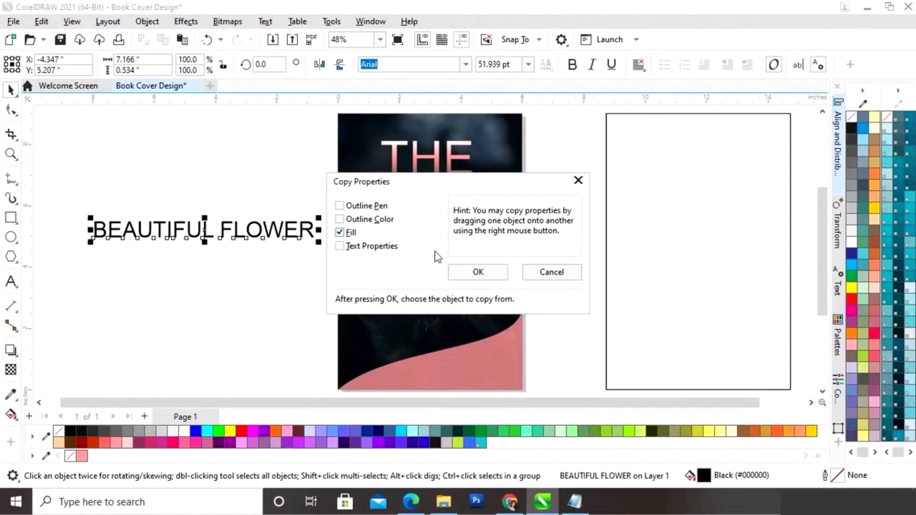
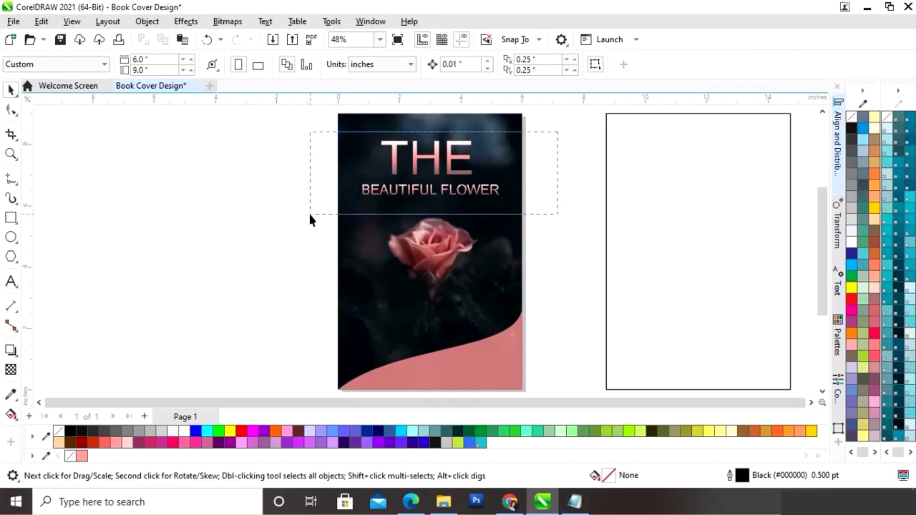
- Align the texts "THE" and "BEAUTIFUL FLOWER" with each other on their horizontal centres
{"action": "left_click", "coordinate": [838, 139]}
{"action": "left_click", "coordinate": [665, 125]}
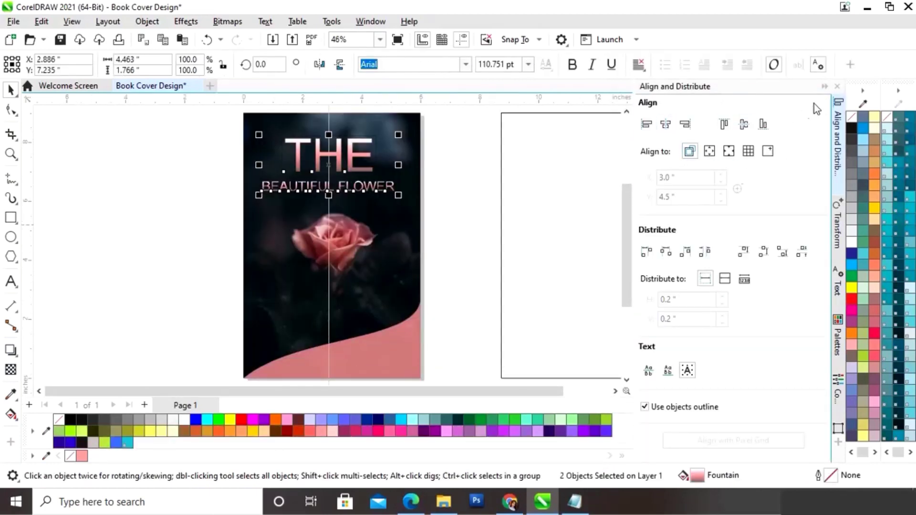
{"action": "left_click", "coordinate": [824, 88]}
{"action": "left_click", "coordinate": [570, 218]}
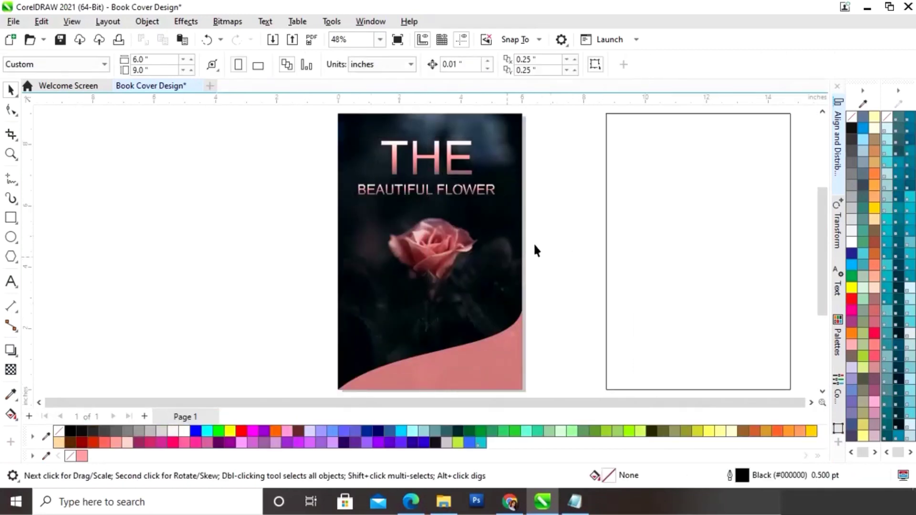
- Add the artistic text "a Novel" in the document's pink #FF9999 and place it on the cover below the rose
{"action": "left_click", "coordinate": [8, 284]}
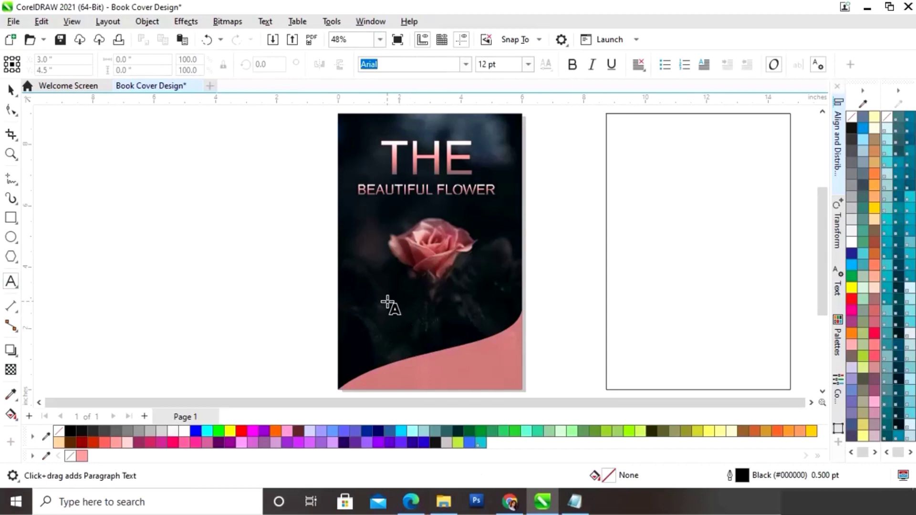
{"action": "left_click", "coordinate": [181, 297]}
{"action": "type", "text": "a"}
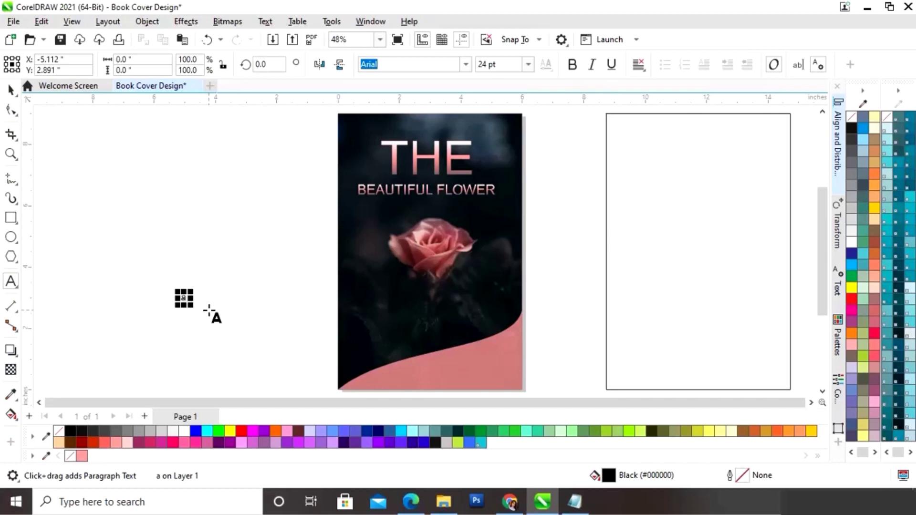
{"action": "type", "text": " No"}
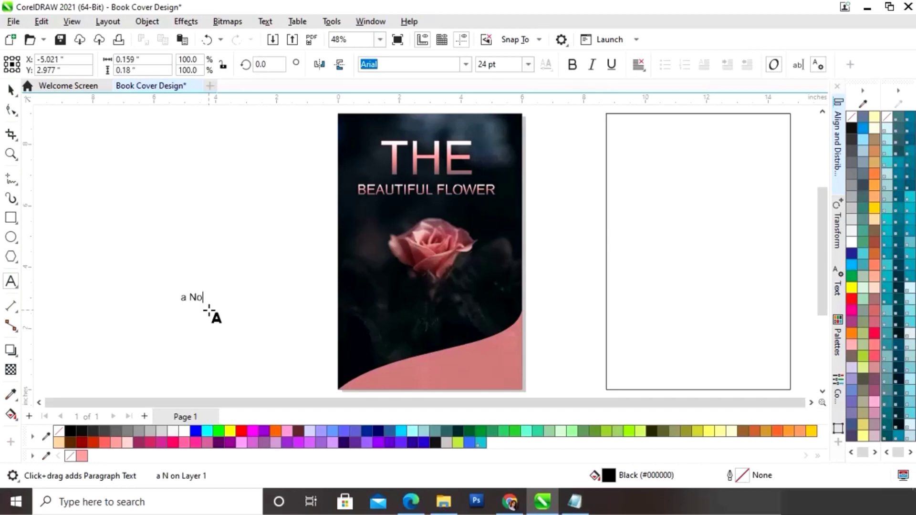
{"action": "left_click", "coordinate": [10, 90]}
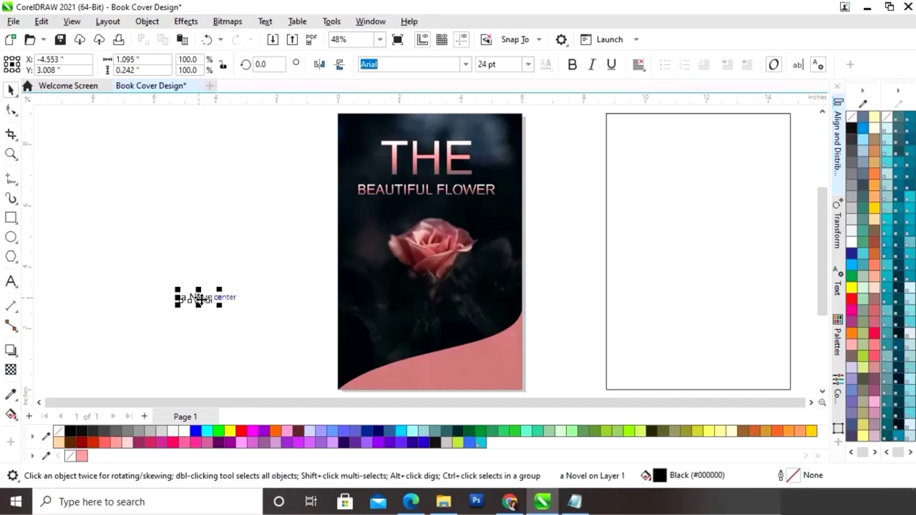
{"action": "left_click", "coordinate": [82, 457]}
{"action": "left_click_drag", "start_coordinate": [198, 300], "coordinate": [430, 312]}
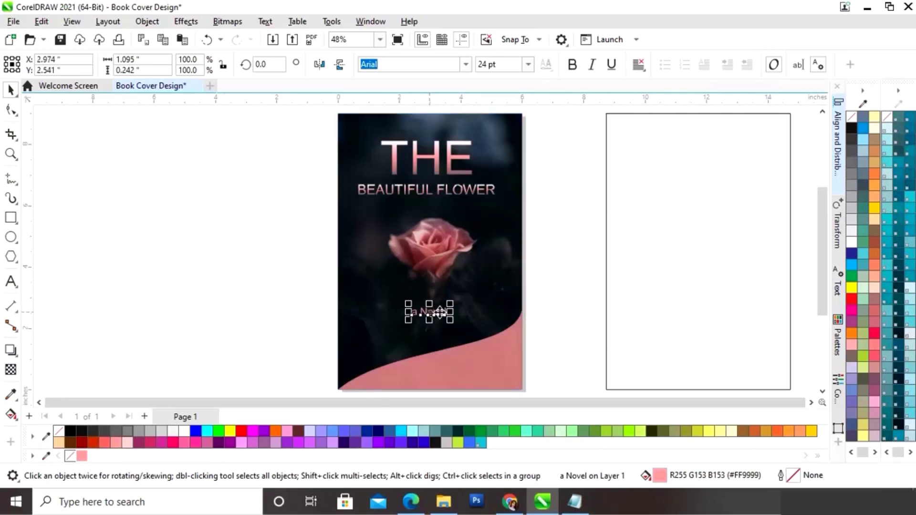
- Set the "a Novel" text in Script MT Bold, enlarged to about 37 pt and centred below the rose
{"action": "left_click", "coordinate": [466, 67]}
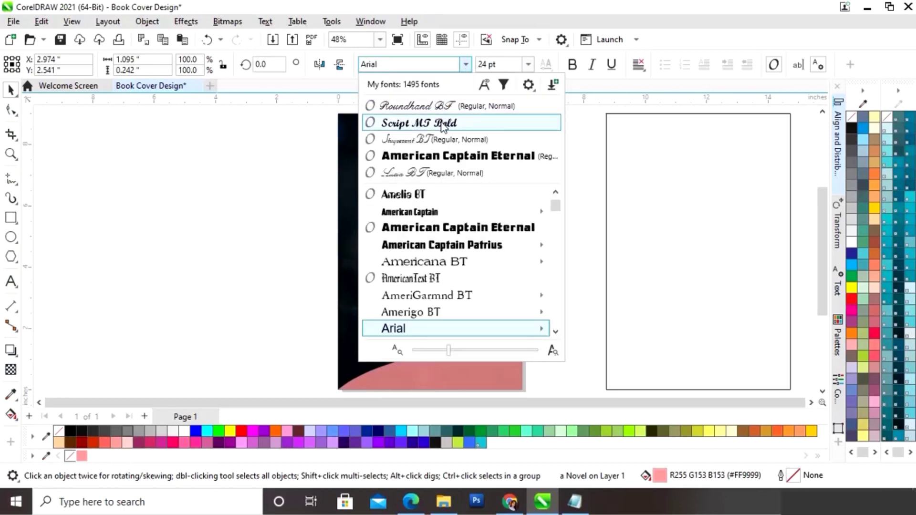
{"action": "key", "text": "Escape"}
{"action": "left_click_drag", "start_coordinate": [445, 304], "coordinate": [429, 314]}
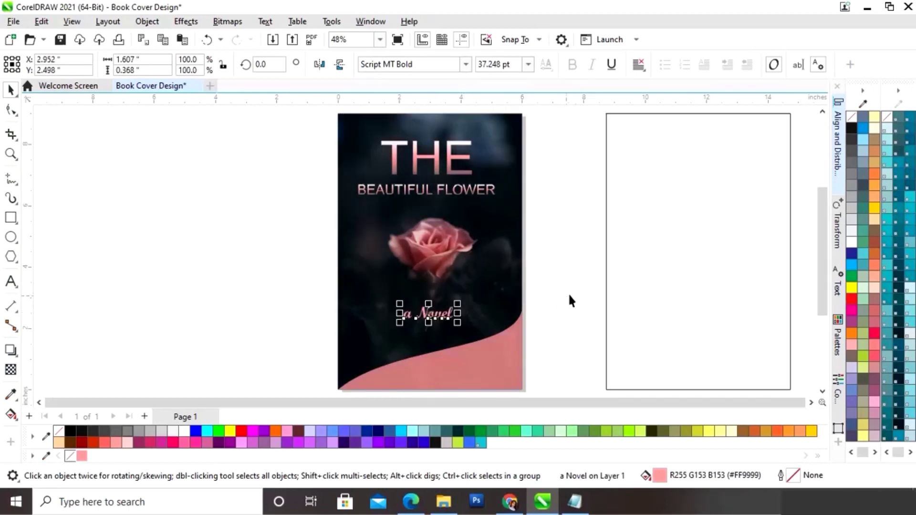
{"action": "left_click", "coordinate": [576, 277]}
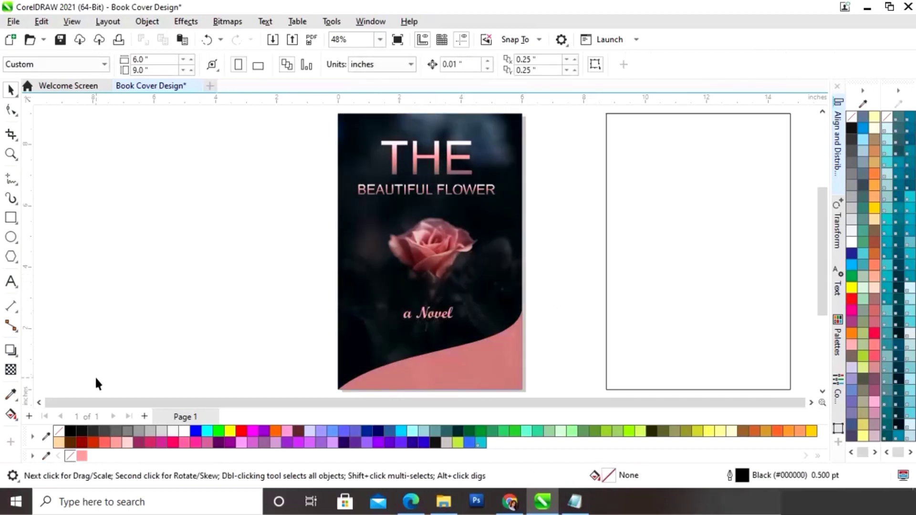
- Add the artistic text "Written BY" in Arial and move it onto the right part of the pink wave
{"action": "left_click", "coordinate": [10, 282]}
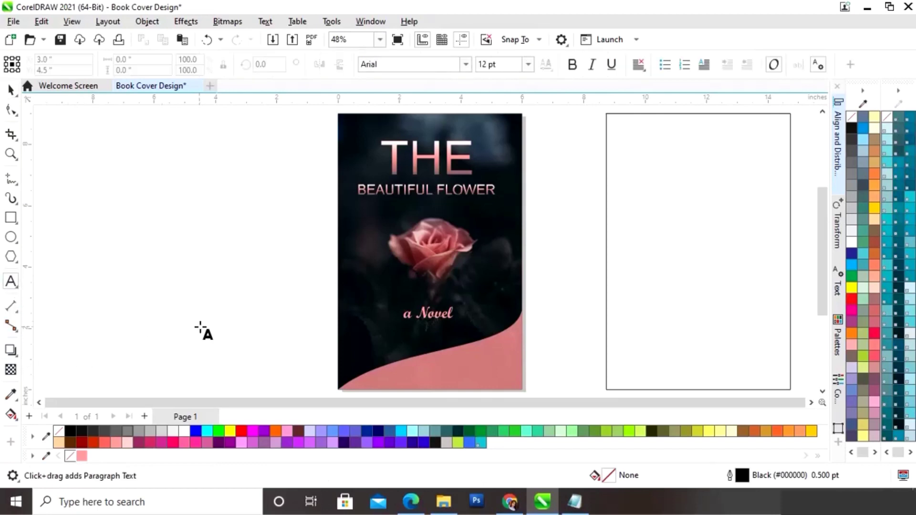
{"action": "left_click", "coordinate": [165, 338]}
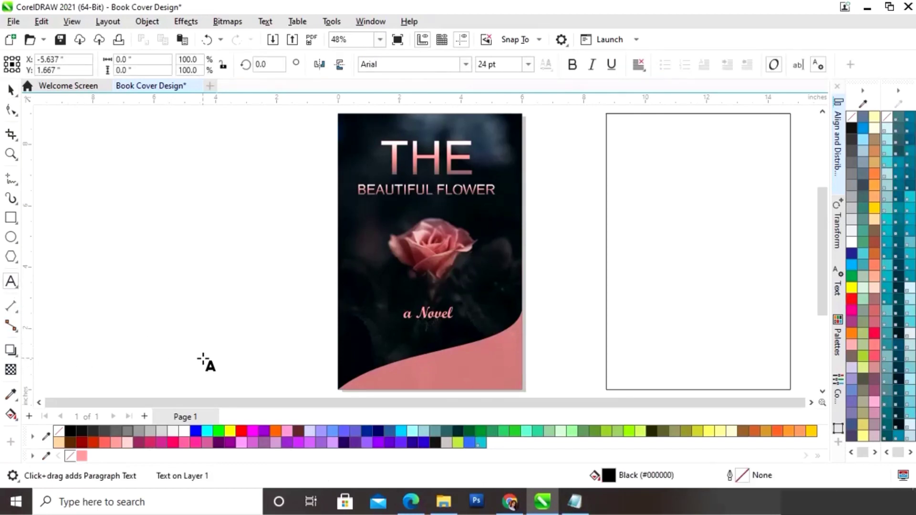
{"action": "type", "text": "W"}
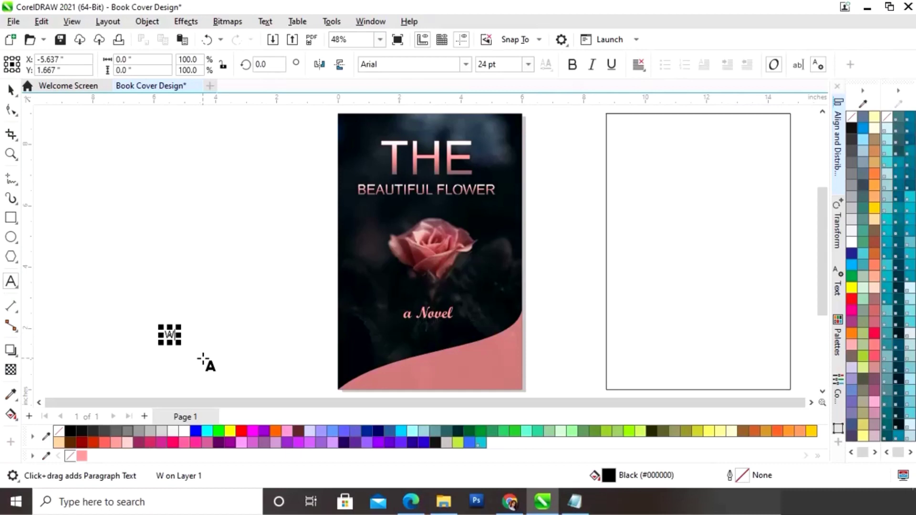
{"action": "type", "text": "ritten"}
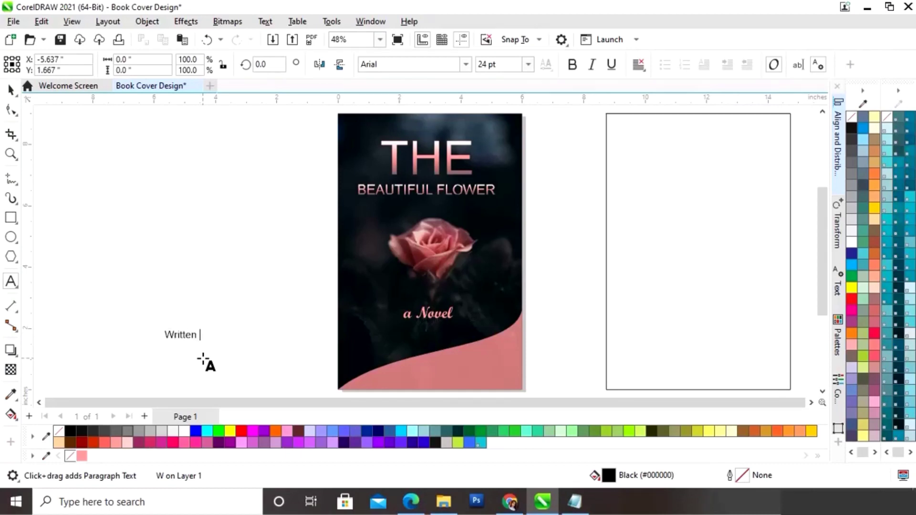
{"action": "type", "text": " BY"}
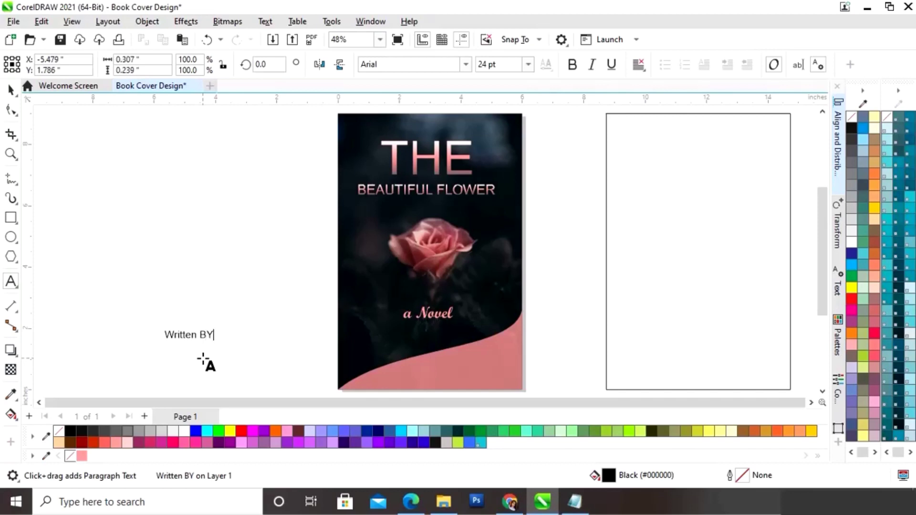
{"action": "left_click", "coordinate": [11, 90]}
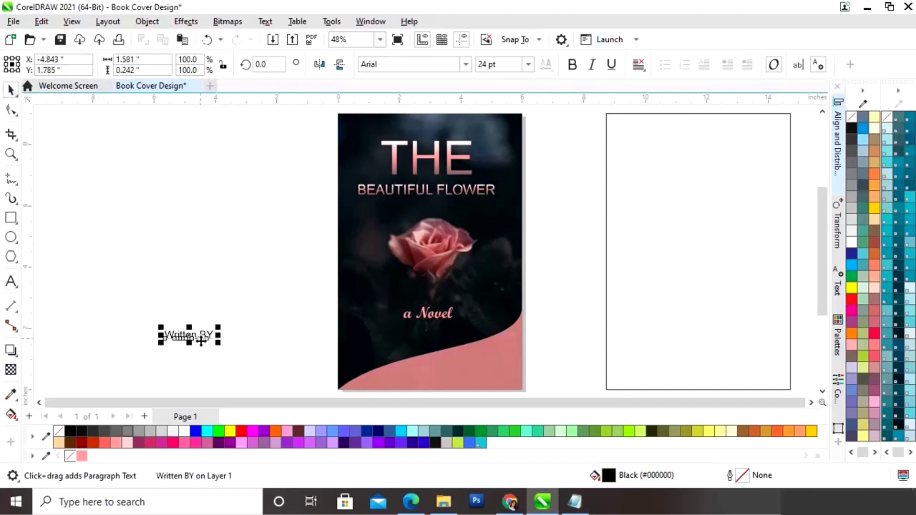
{"action": "left_click_drag", "start_coordinate": [190, 335], "coordinate": [493, 353]}
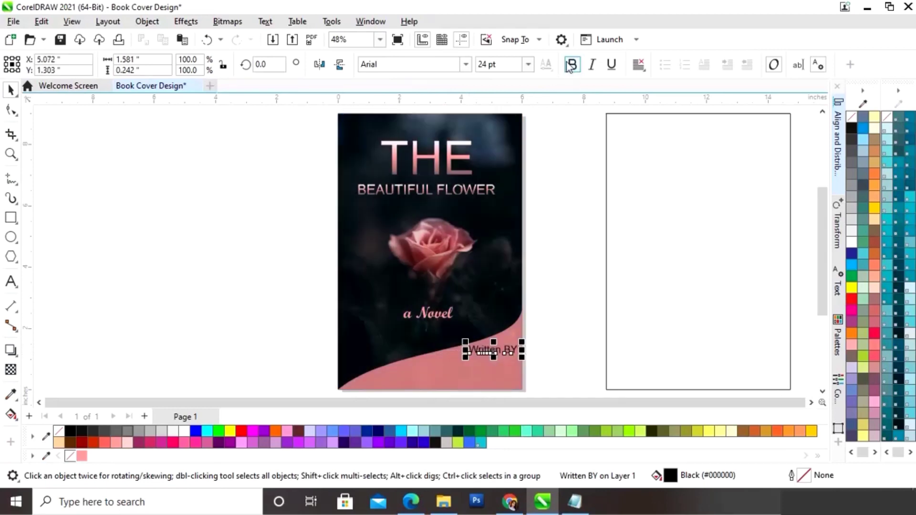
- Make the "Written BY" text bold and shift it slightly inward and down on the pink wave
{"action": "left_click", "coordinate": [578, 286]}
{"action": "left_click_drag", "start_coordinate": [496, 355], "coordinate": [485, 357]}
{"action": "left_click", "coordinate": [545, 311]}
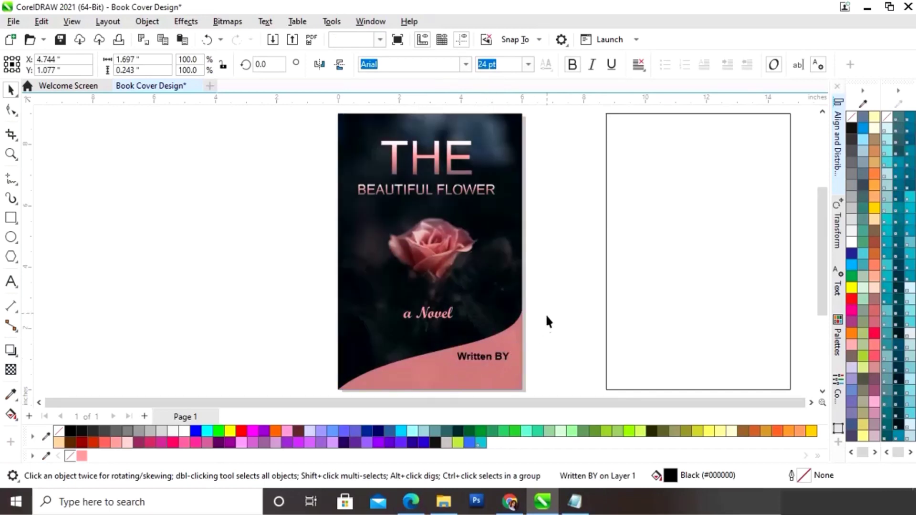
- Add the artistic text "Writer Name" in the blank area left of the cover and enlarge it to about 55 pt
{"action": "left_click", "coordinate": [10, 281]}
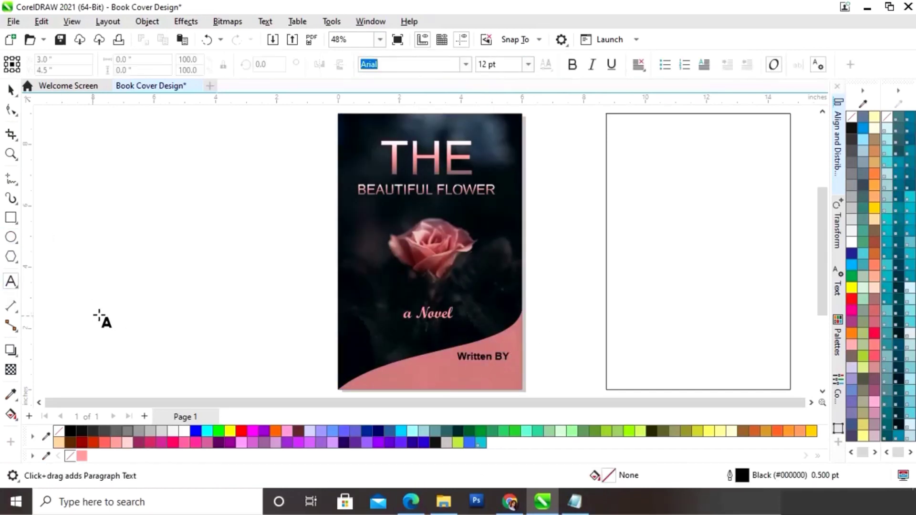
{"action": "left_click", "coordinate": [121, 329]}
{"action": "type", "text": "Writer"}
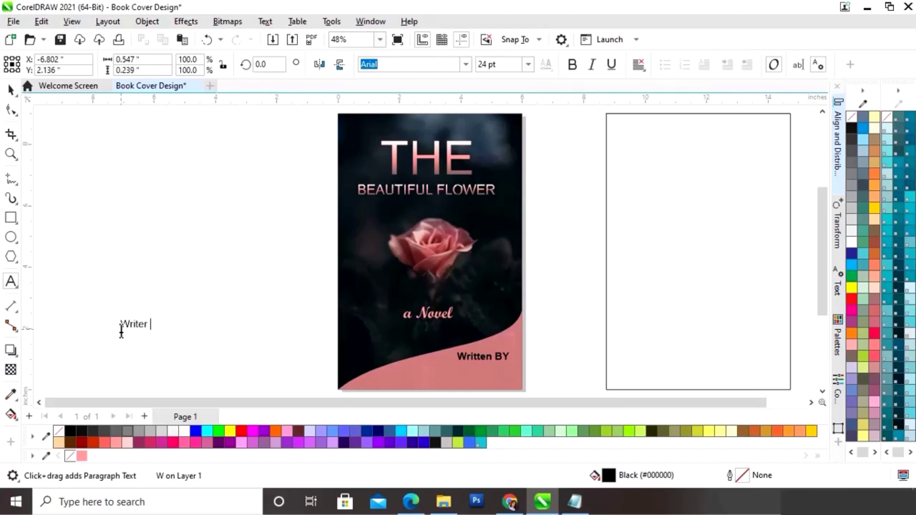
{"action": "type", "text": "Name"}
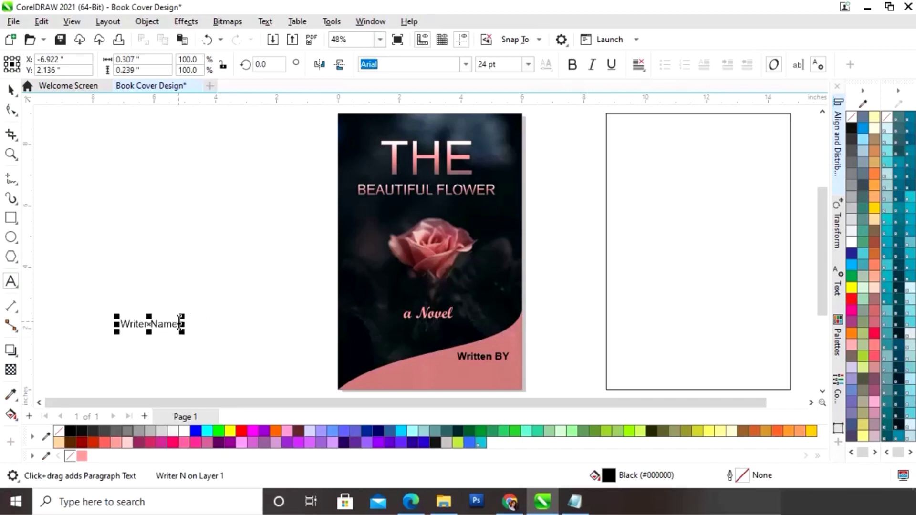
{"action": "left_click_drag", "start_coordinate": [186, 320], "coordinate": [255, 281]}
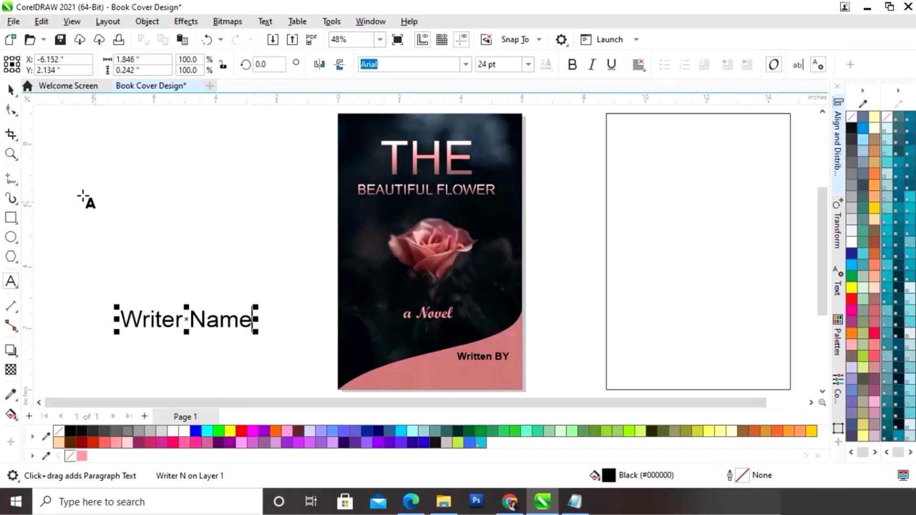
- Set the "Writer Name" text in Lucia BT, move it onto the pink wave below "Written BY" and scale it to about 57 pt
{"action": "left_click", "coordinate": [10, 90]}
{"action": "left_click", "coordinate": [465, 65]}
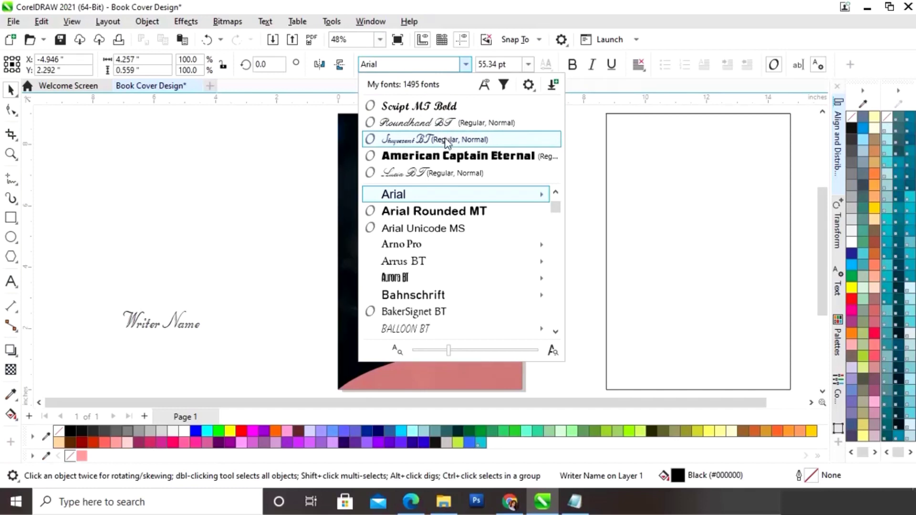
{"action": "left_click", "coordinate": [441, 173]}
{"action": "left_click_drag", "start_coordinate": [228, 304], "coordinate": [305, 288]}
{"action": "left_click_drag", "start_coordinate": [215, 328], "coordinate": [469, 370]}
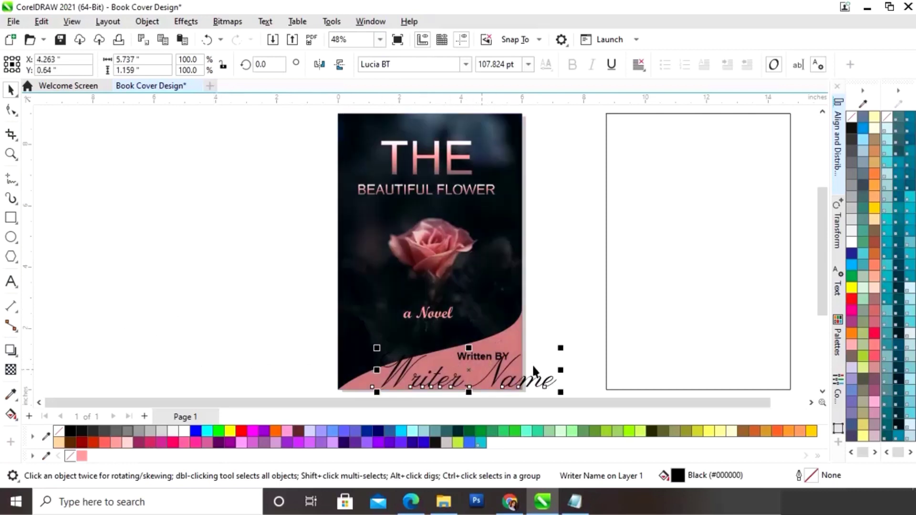
{"action": "left_click_drag", "start_coordinate": [561, 351], "coordinate": [486, 363]}
{"action": "left_click_drag", "start_coordinate": [426, 385], "coordinate": [454, 371]}
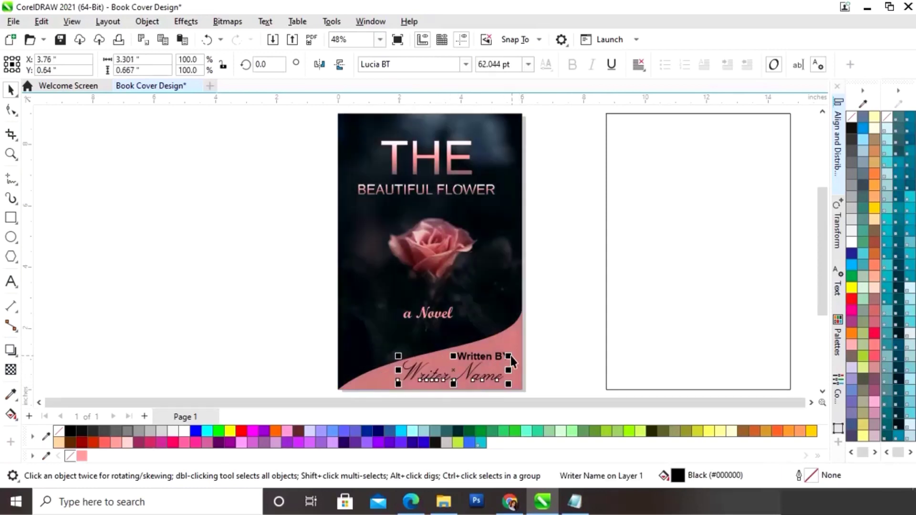
{"action": "left_click_drag", "start_coordinate": [512, 355], "coordinate": [501, 357]}
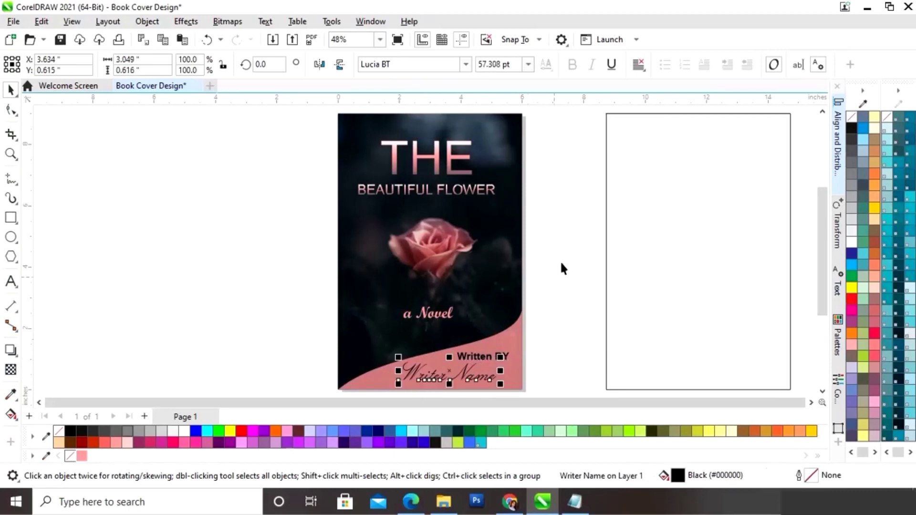
- Change the "Writer Name" font to Lucida Calligraphy, shrink the text to fit the pink wave and reposition it
{"action": "left_click", "coordinate": [465, 64]}
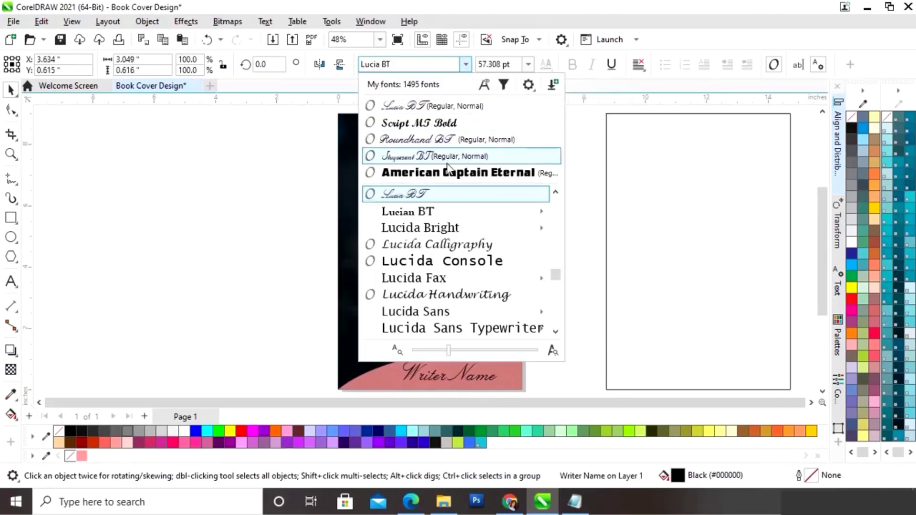
{"action": "left_click", "coordinate": [448, 245]}
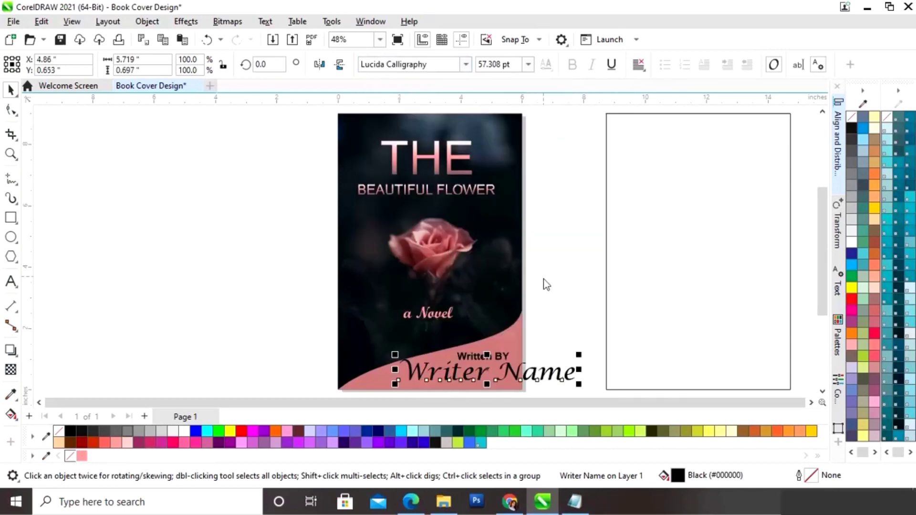
{"action": "left_click_drag", "start_coordinate": [575, 357], "coordinate": [540, 358]}
{"action": "left_click_drag", "start_coordinate": [465, 380], "coordinate": [488, 354]}
- Adjust the "Written BY" position, then select it with "Writer Name" and nudge both slightly left and down on the pink wave
{"action": "left_click", "coordinate": [489, 357]}
{"action": "left_click", "coordinate": [607, 344]}
{"action": "left_click_drag", "start_coordinate": [545, 329], "coordinate": [386, 374]}
{"action": "key", "text": "Left"}
{"action": "key", "text": "Down"}
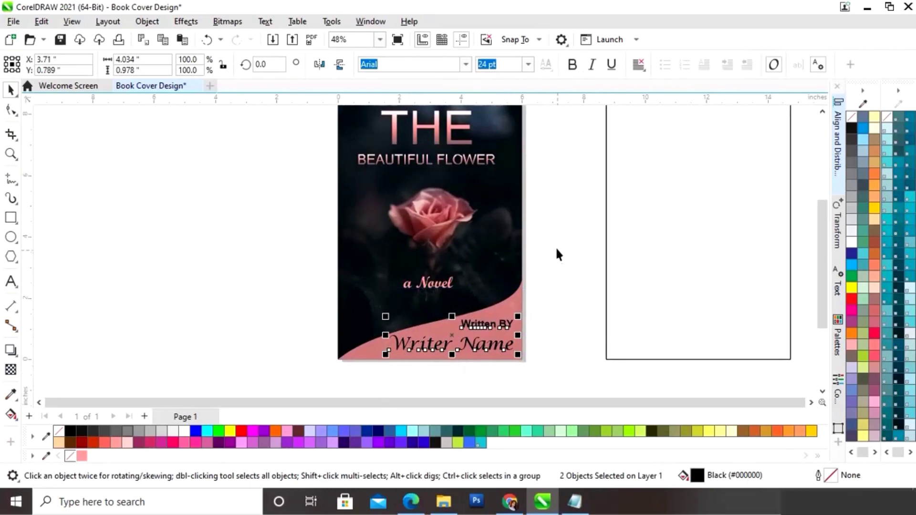
{"action": "left_click", "coordinate": [681, 259]}
- Fill the empty 6 by 9 inch rectangle beside the cover with pink #FF9999 and remove its outline
{"action": "left_click_drag", "start_coordinate": [824, 279], "coordinate": [821, 270]}
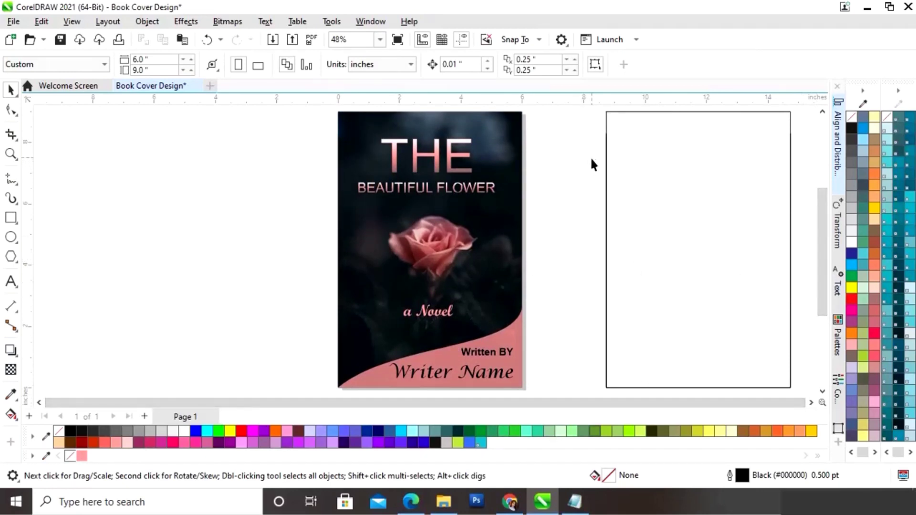
{"action": "key", "text": "z"}
{"action": "left_click_drag", "start_coordinate": [591, 112], "coordinate": [804, 365]}
{"action": "left_click_drag", "start_coordinate": [817, 292], "coordinate": [822, 285]}
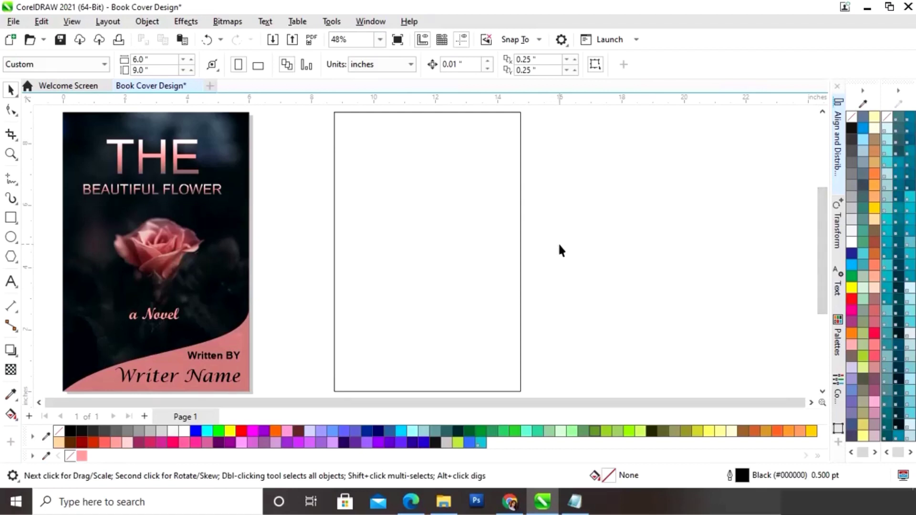
{"action": "left_click", "coordinate": [459, 299]}
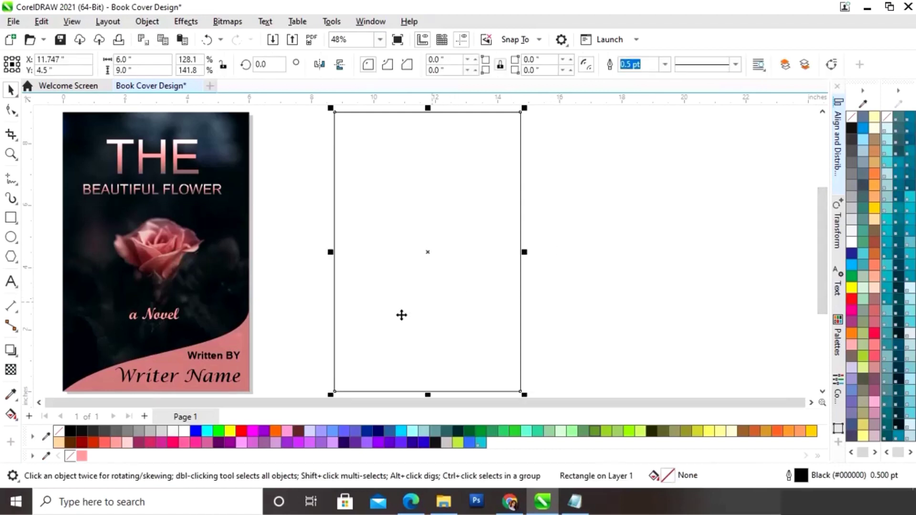
{"action": "left_click", "coordinate": [80, 456]}
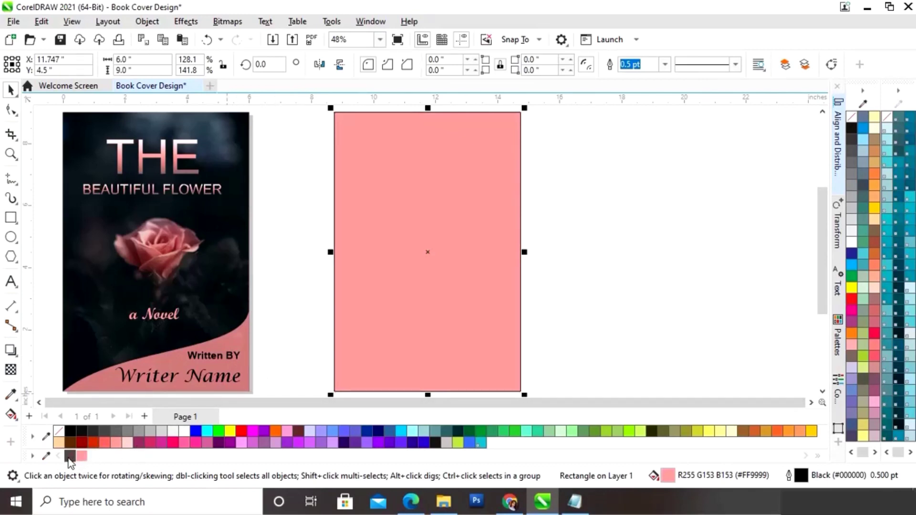
{"action": "right_click", "coordinate": [69, 458]}
{"action": "left_click", "coordinate": [293, 307]}
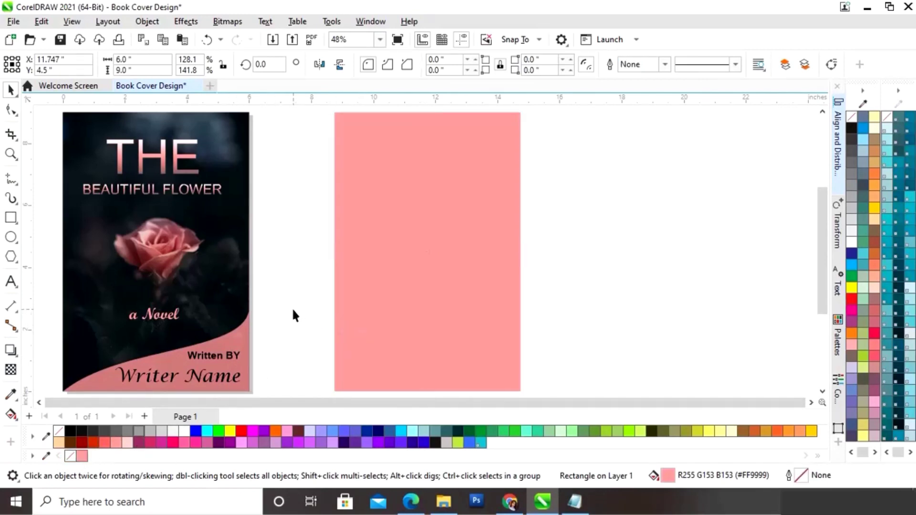
- Add the artistic text "THE BEAUTIFUL FLOWER" in bold 24 pt Arial near the upper edge of the pink rectangle
{"action": "left_click", "coordinate": [11, 284]}
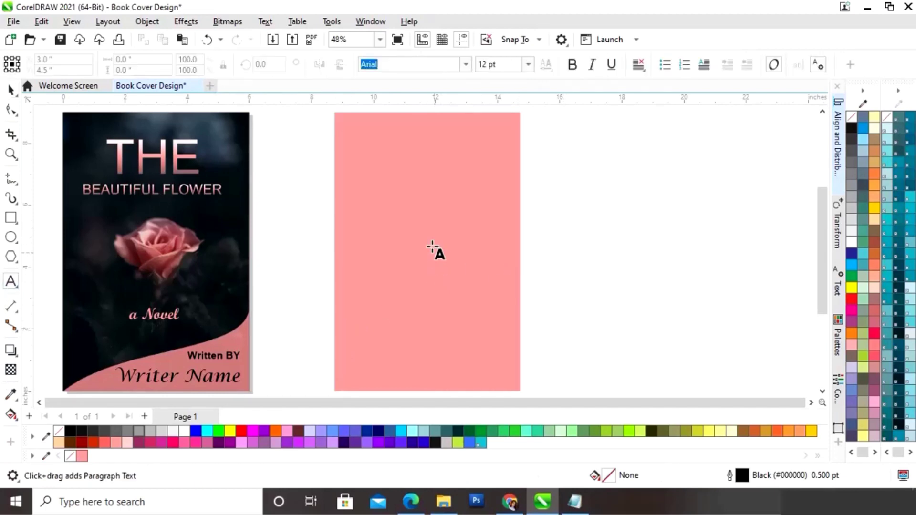
{"action": "left_click_drag", "start_coordinate": [360, 158], "coordinate": [360, 159]}
{"action": "type", "text": "THE BEAUTIFUL FLOWER"}
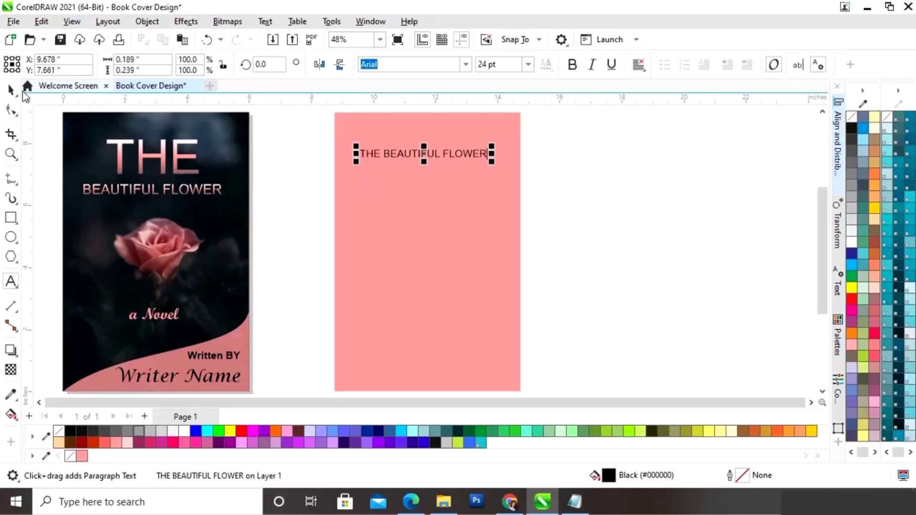
{"action": "left_click", "coordinate": [10, 89]}
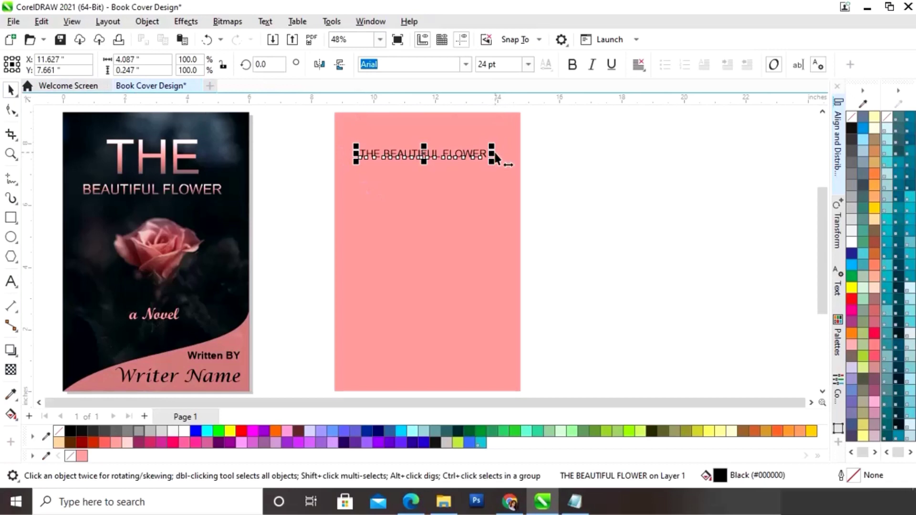
{"action": "left_click", "coordinate": [573, 65]}
{"action": "left_click_drag", "start_coordinate": [423, 155], "coordinate": [425, 134]}
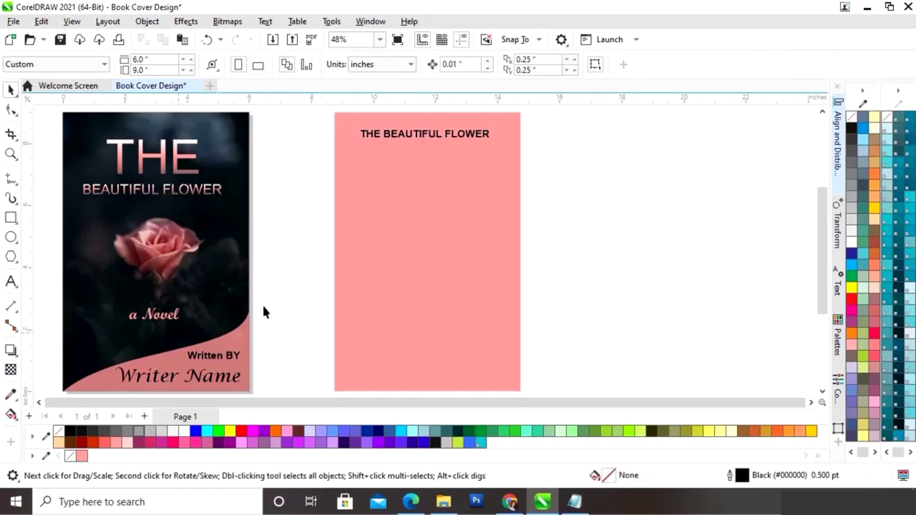
- Add the artistic text "a Novel" in 24 pt Arial and place it centred just below the title on the pink rectangle
{"action": "left_click", "coordinate": [10, 282]}
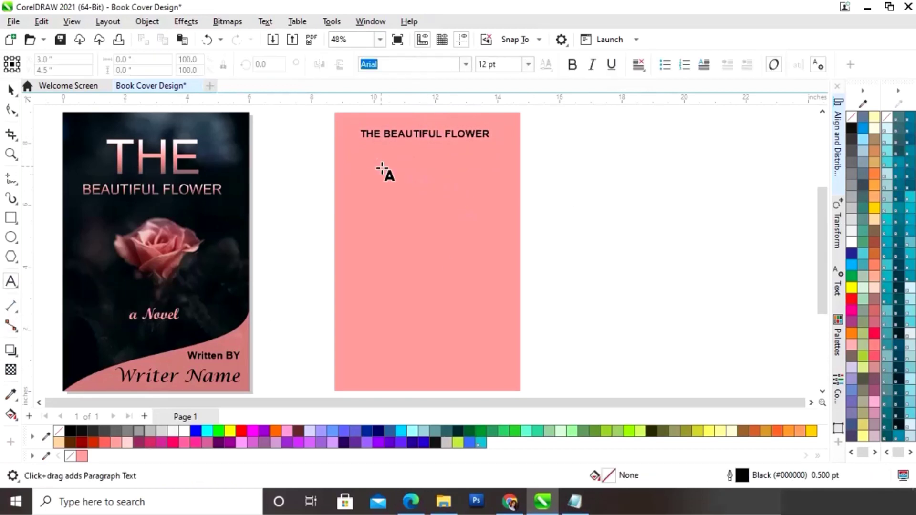
{"action": "left_click", "coordinate": [394, 158]}
{"action": "type", "text": "a Novel"}
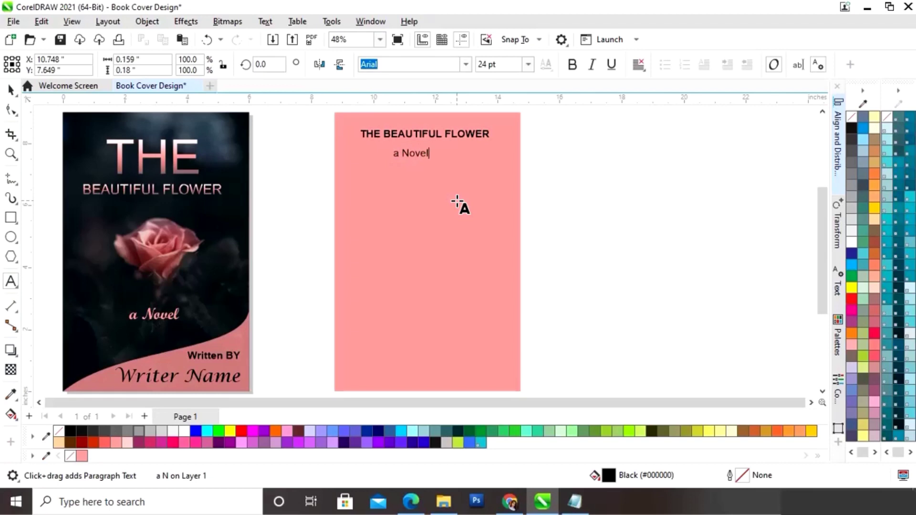
{"action": "left_click", "coordinate": [10, 90]}
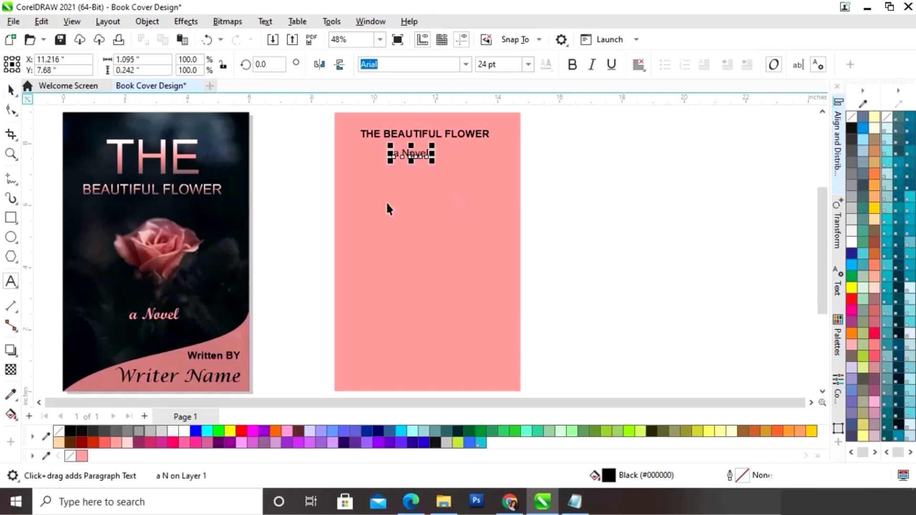
{"action": "left_click_drag", "start_coordinate": [420, 155], "coordinate": [420, 156]}
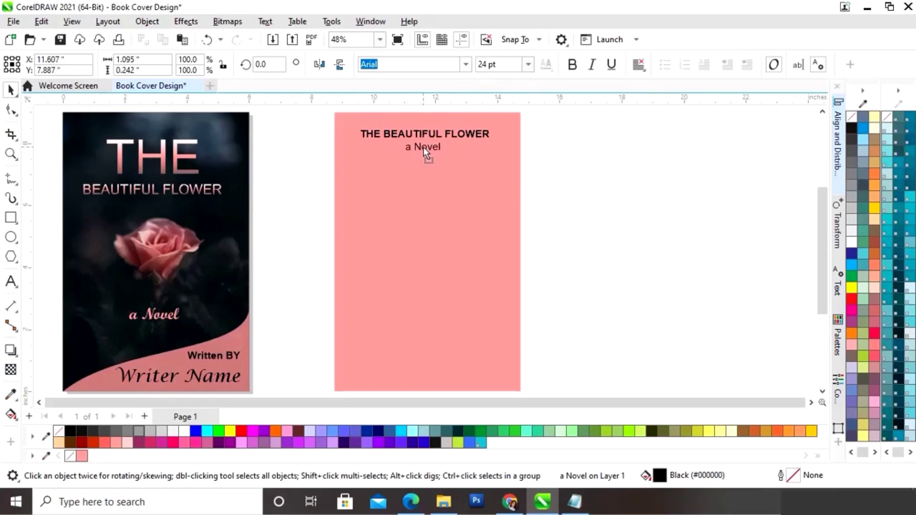
{"action": "left_click_drag", "start_coordinate": [422, 147], "coordinate": [422, 147]}
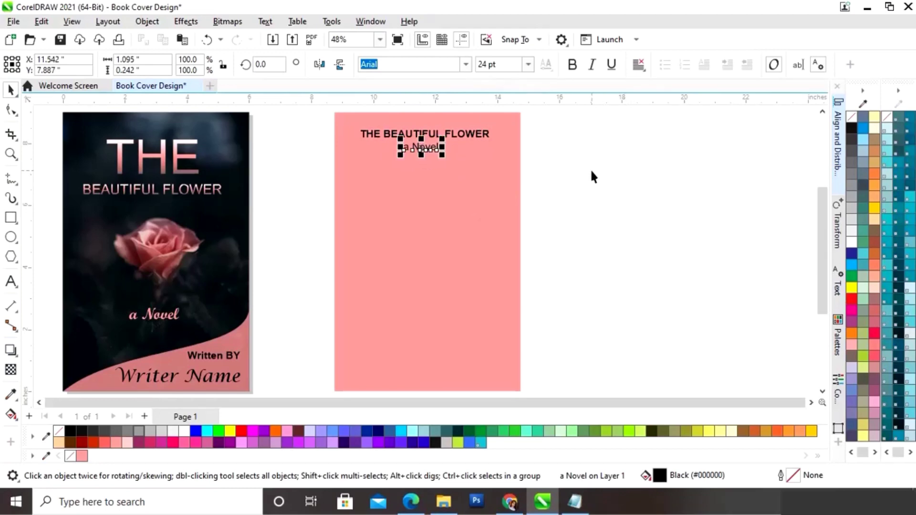
{"action": "left_click", "coordinate": [591, 170]}
- Enlarge the pink rectangle's title to 36 pt, then scale it down to fit within the rectangle and centre it near the upper edge
{"action": "left_click", "coordinate": [453, 139]}
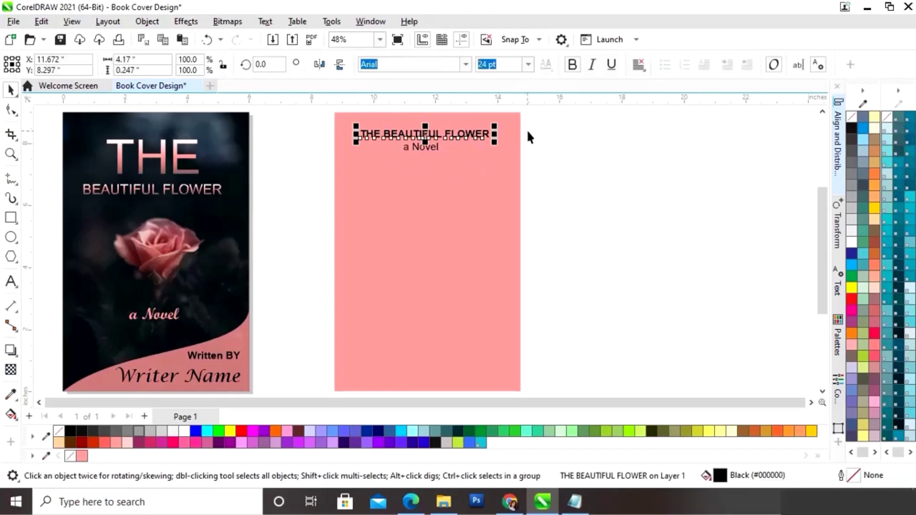
{"action": "left_click", "coordinate": [528, 64]}
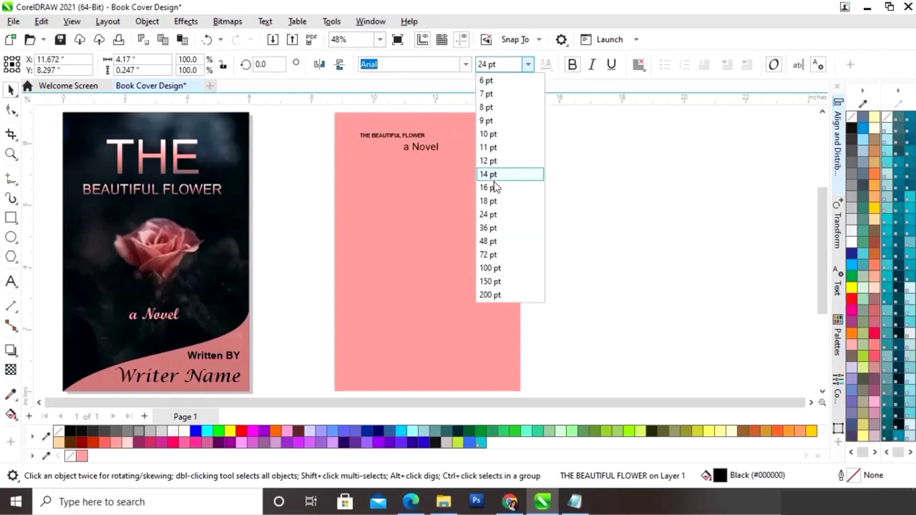
{"action": "left_click", "coordinate": [492, 228]}
{"action": "left_click_drag", "start_coordinate": [559, 121], "coordinate": [524, 128]}
{"action": "left_click_drag", "start_coordinate": [456, 134], "coordinate": [446, 130]}
{"action": "left_click", "coordinate": [575, 157]}
- Reposition the "a Novel" text so it is centred beneath the enlarged title on the pink rectangle
{"action": "left_click", "coordinate": [421, 148]}
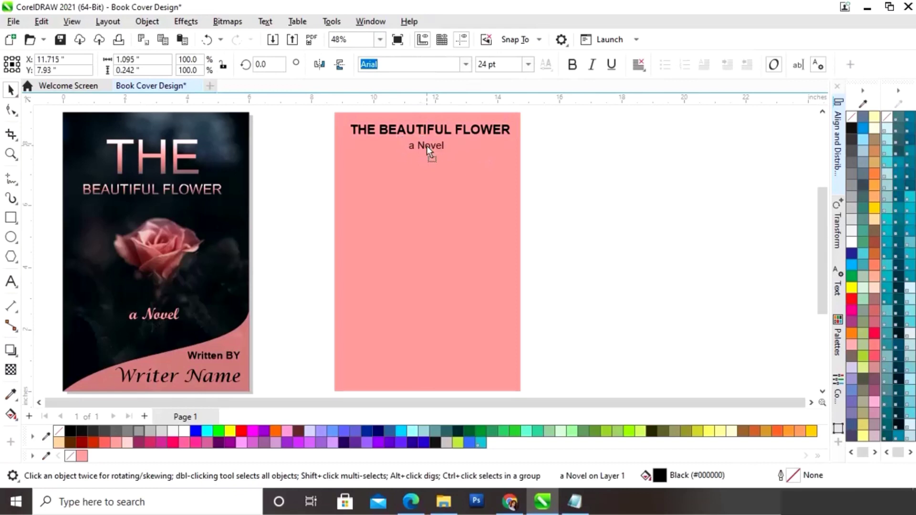
{"action": "left_click_drag", "start_coordinate": [425, 145], "coordinate": [423, 145]}
{"action": "left_click", "coordinate": [563, 157]}
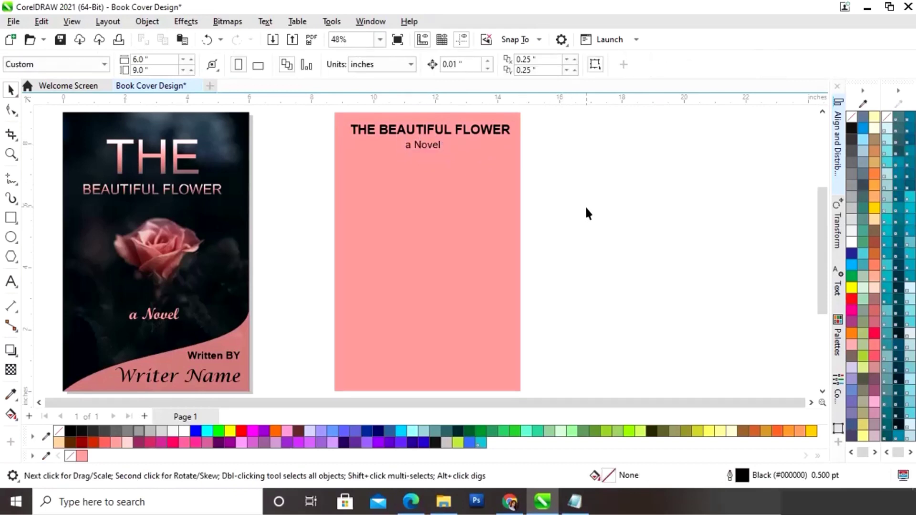
- Switch to Notepad, copy the first "Lorem ipsum" paragraph from TEXT.txt and return to CorelDRAW
{"action": "left_click", "coordinate": [576, 508]}
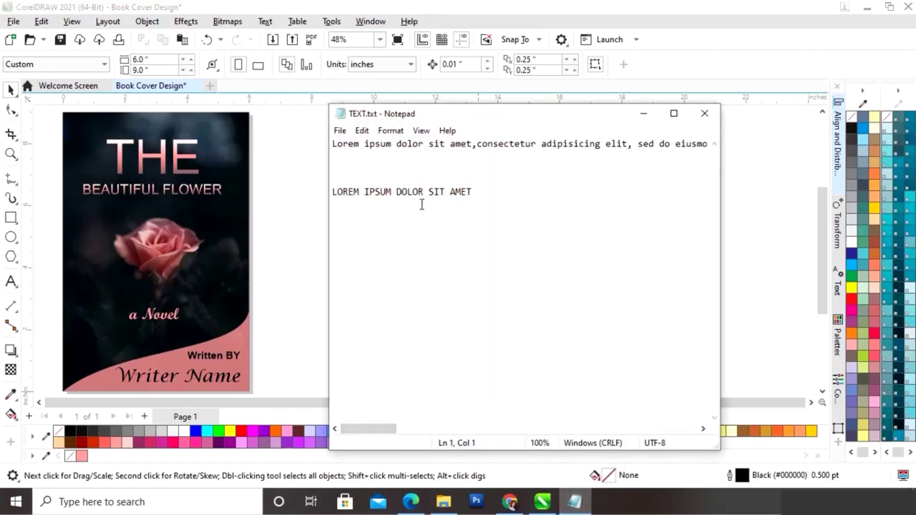
{"action": "left_click_drag", "start_coordinate": [333, 145], "coordinate": [754, 155]}
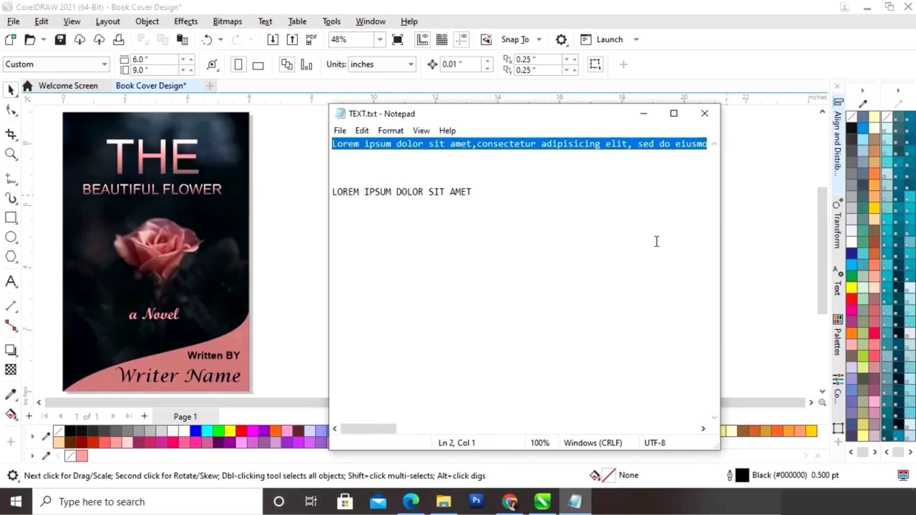
{"action": "left_click", "coordinate": [759, 264]}
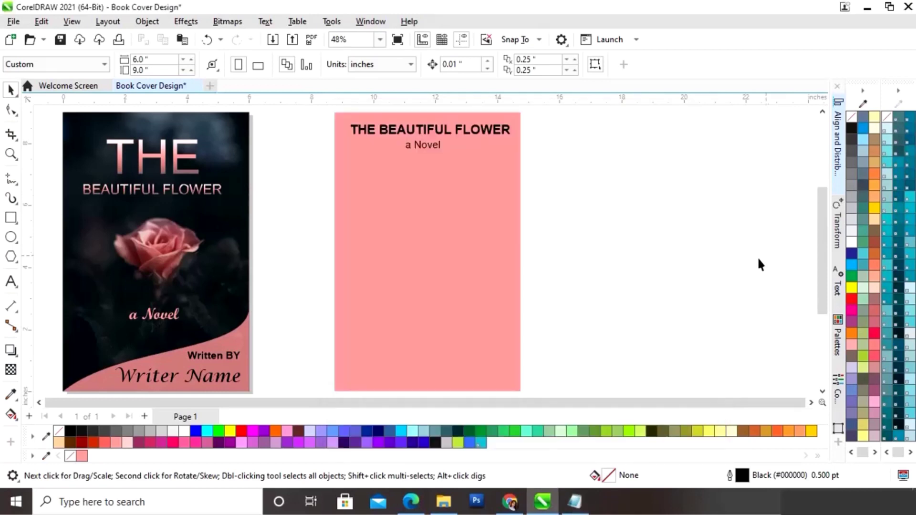
- Draw a paragraph text frame about 5.34 by 1.43 inches below "a Novel" and paste the "Lorem ipsum" paragraph into it
{"action": "left_click", "coordinate": [11, 282]}
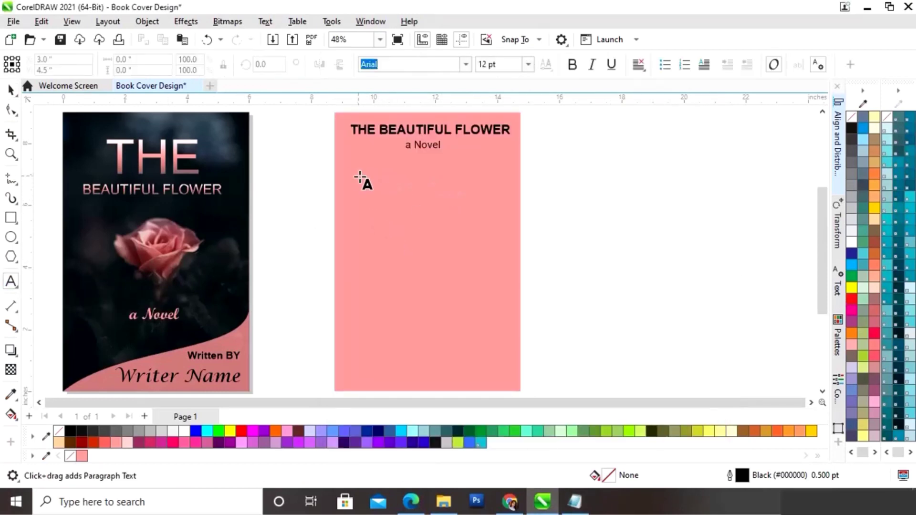
{"action": "left_click_drag", "start_coordinate": [345, 165], "coordinate": [510, 210]}
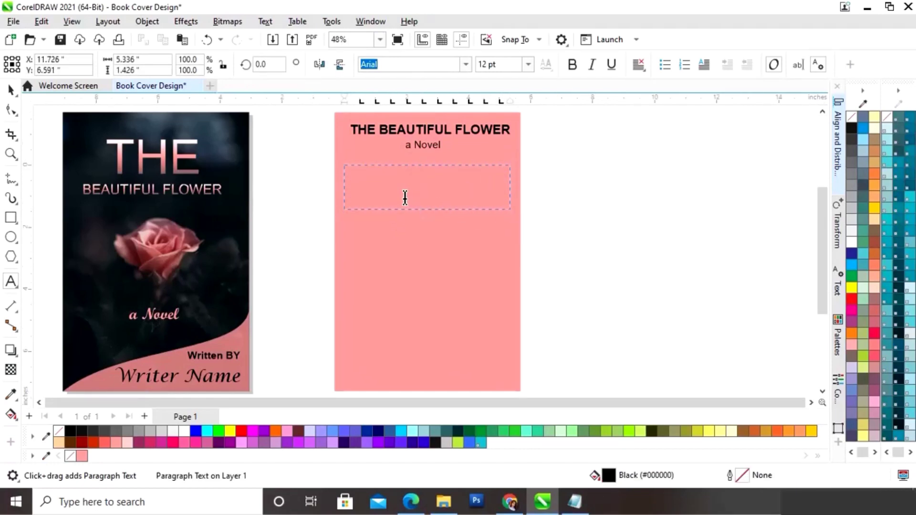
{"action": "type", "text": "Lorem ipsum dolor sit amet, consectetur adipiscing elit, sed do eiusmod tempor incididunt ut labore et dolore magna aliqua. Ut enim ad minim veniam, quis nostrud exercitation ullamco laboris nisi ut aliquip ex ea commodo consequat. Duis aute irure dolor in reprehenderit in voluptate velit esse cillum dolore eu fugiat nulla pariatur. Excepteur sint occaecat cupidatat non proident, sunt in culpa qui officia deserunt mollit anim id est laborum."}
- Set the whole "Lorem ipsum" paragraph to 14 pt and apply Full Justify alignment
{"action": "key", "text": "ctrl+a"}
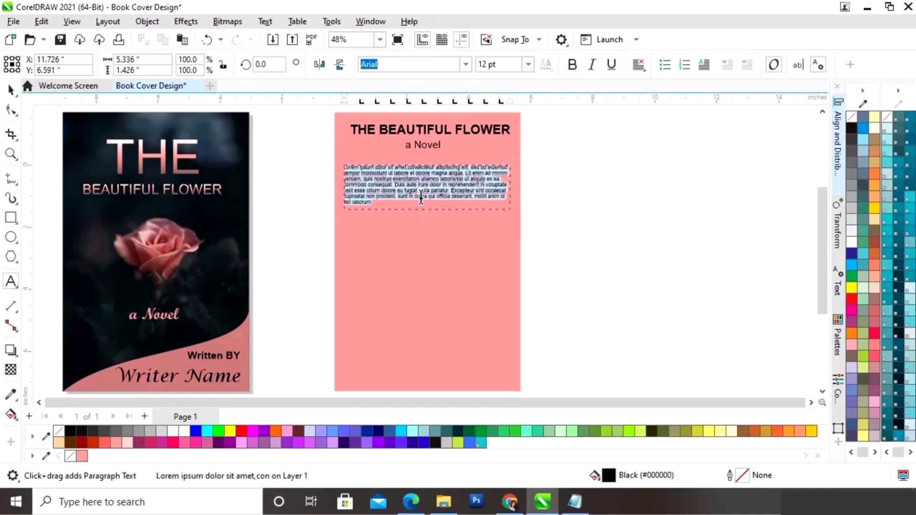
{"action": "left_click", "coordinate": [528, 66]}
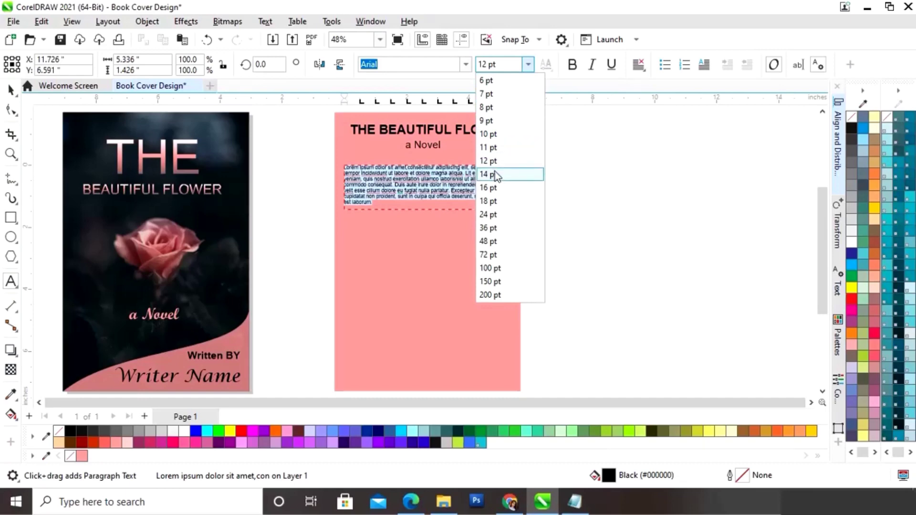
{"action": "left_click", "coordinate": [489, 174]}
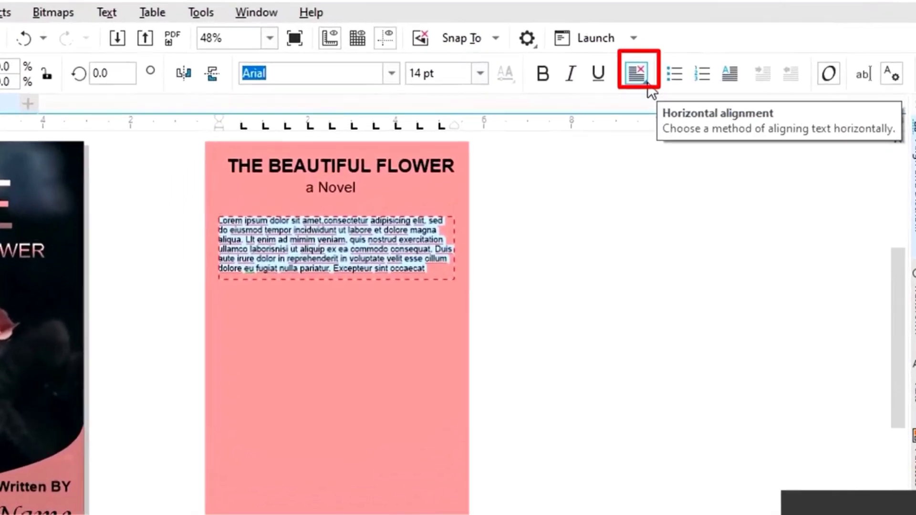
{"action": "left_click", "coordinate": [644, 69]}
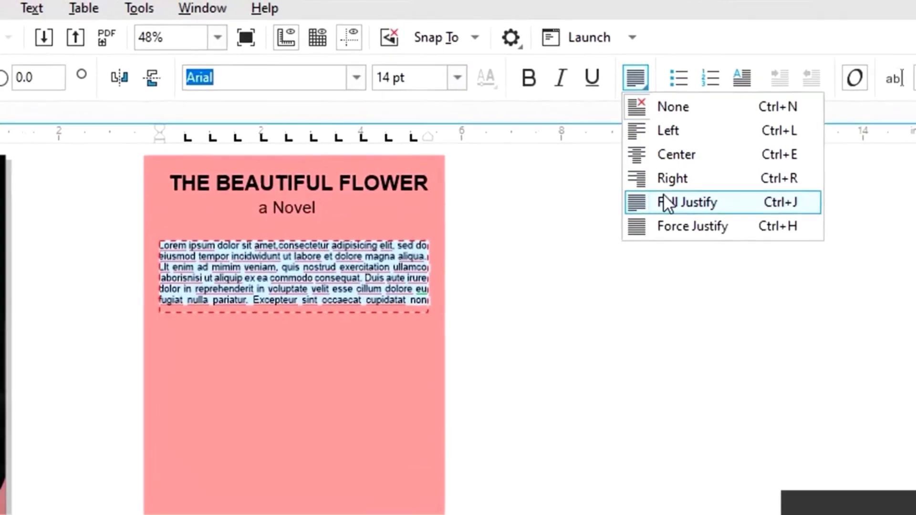
{"action": "left_click", "coordinate": [664, 200]}
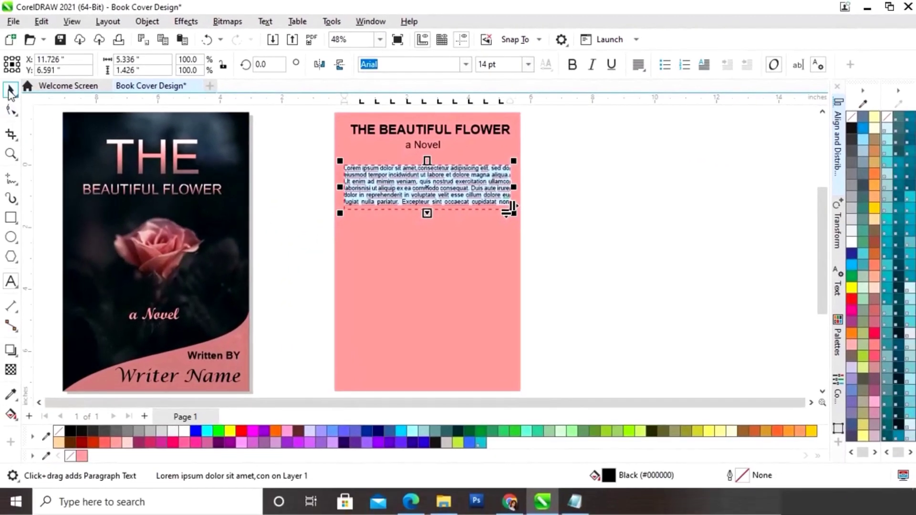
- Make two copies of the "Lorem ipsum" paragraph frame, stacked below the original on the pink back cover
{"action": "left_click", "coordinate": [573, 192]}
{"action": "left_click", "coordinate": [448, 193]}
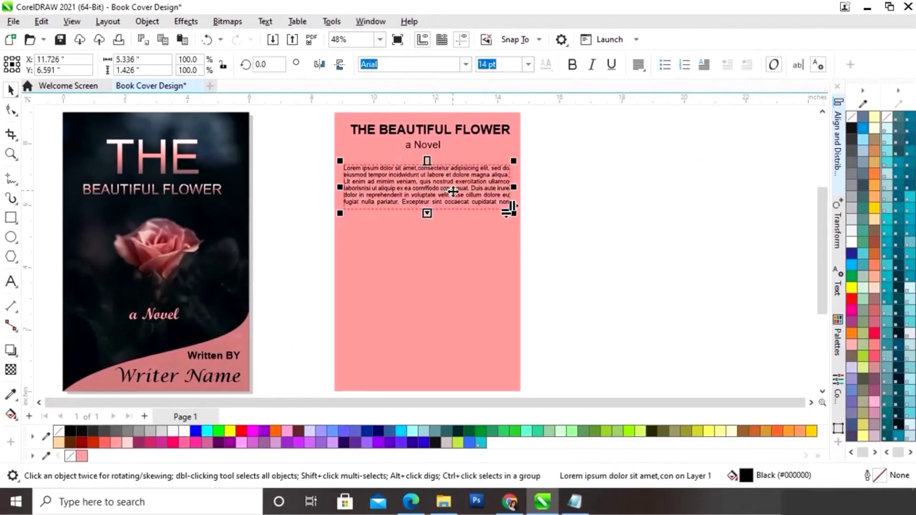
{"action": "key", "text": "Escape"}
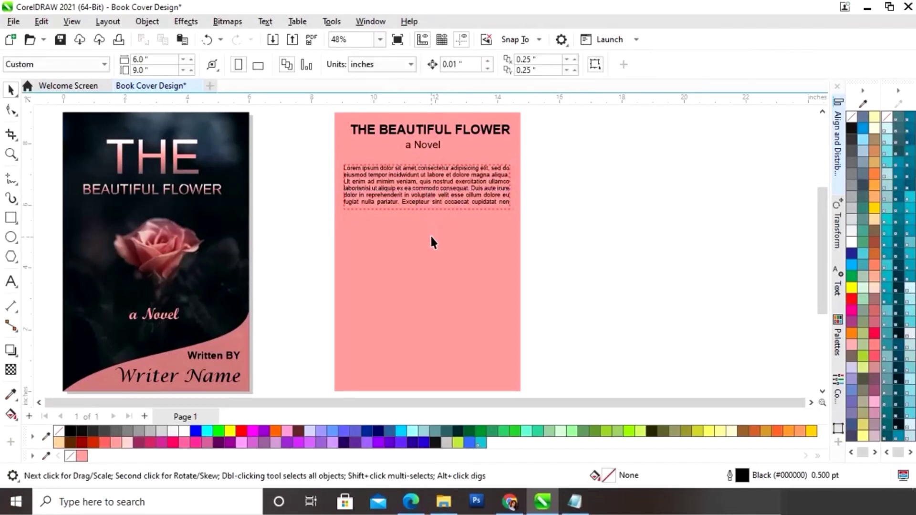
{"action": "left_click", "coordinate": [422, 200]}
{"action": "left_click_drag", "start_coordinate": [425, 199], "coordinate": [429, 283]}
{"action": "right_click", "coordinate": [426, 230]}
{"action": "right_click", "coordinate": [428, 283]}
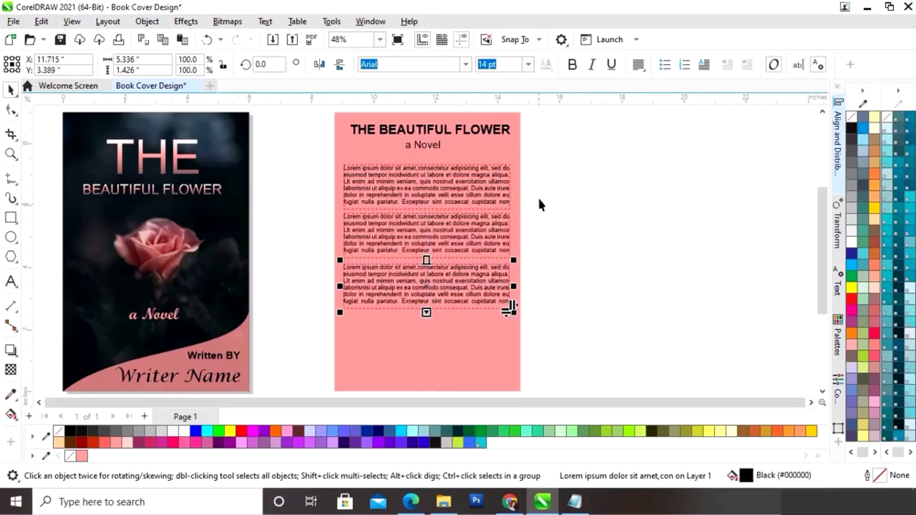
- Nudge the two lower paragraph copies down slightly, and the last one a little further, to space the three paragraphs evenly
{"action": "left_click", "coordinate": [541, 252]}
{"action": "left_click", "coordinate": [488, 243]}
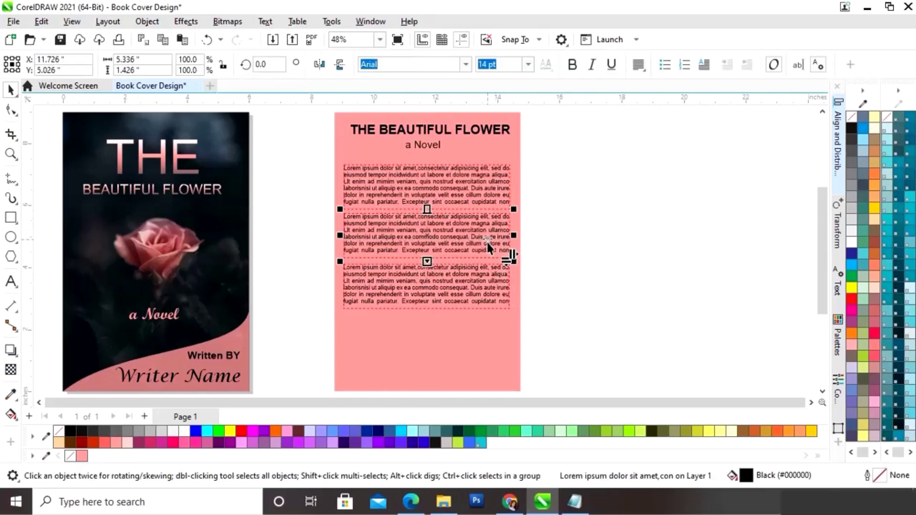
{"action": "left_click", "coordinate": [488, 287], "text": "shift"}
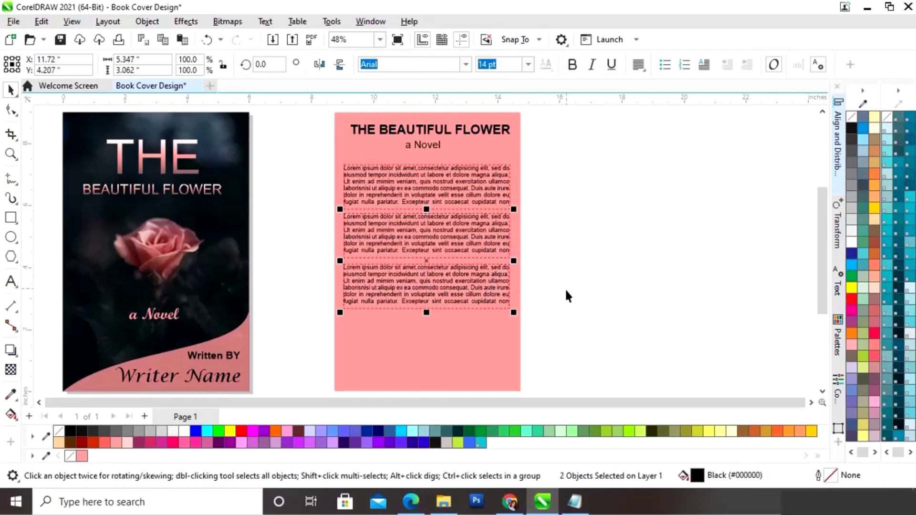
{"action": "key", "text": "ctrl+l"}
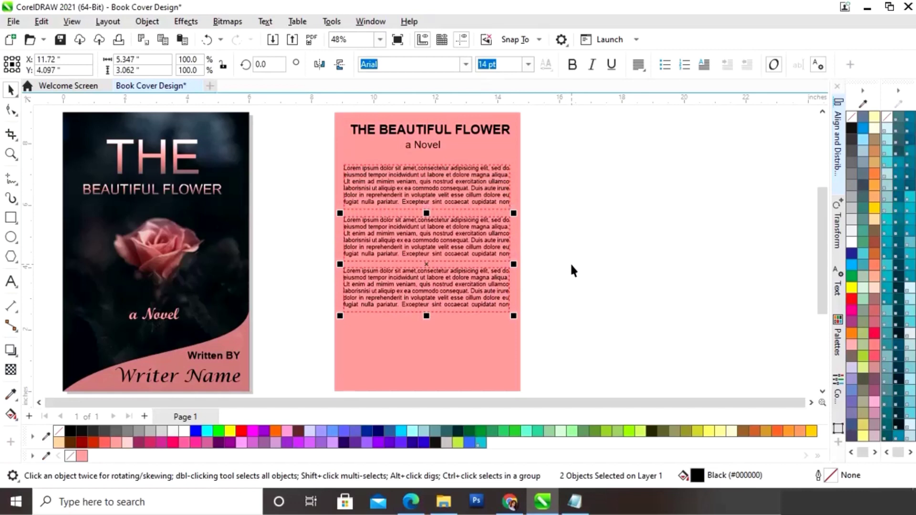
{"action": "left_click", "coordinate": [470, 298]}
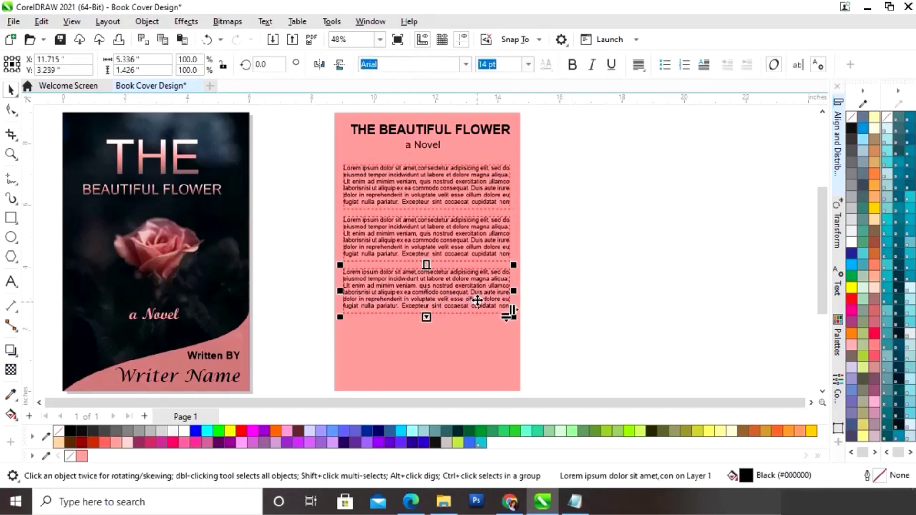
{"action": "left_click", "coordinate": [572, 261]}
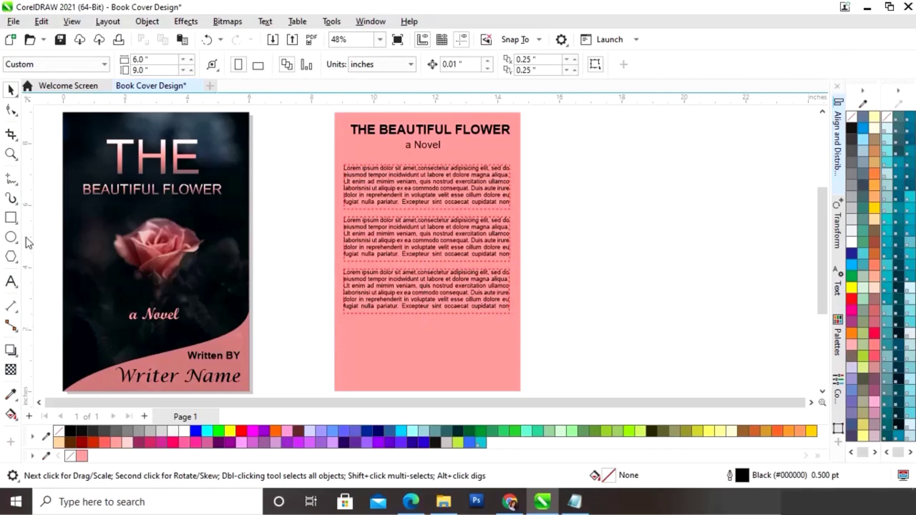
- Draw a rectangle about 4.08 by 0.43 inches below the third paragraph, fill it white and remove its outline
{"action": "left_click", "coordinate": [12, 219]}
{"action": "left_click_drag", "start_coordinate": [361, 326], "coordinate": [488, 340]}
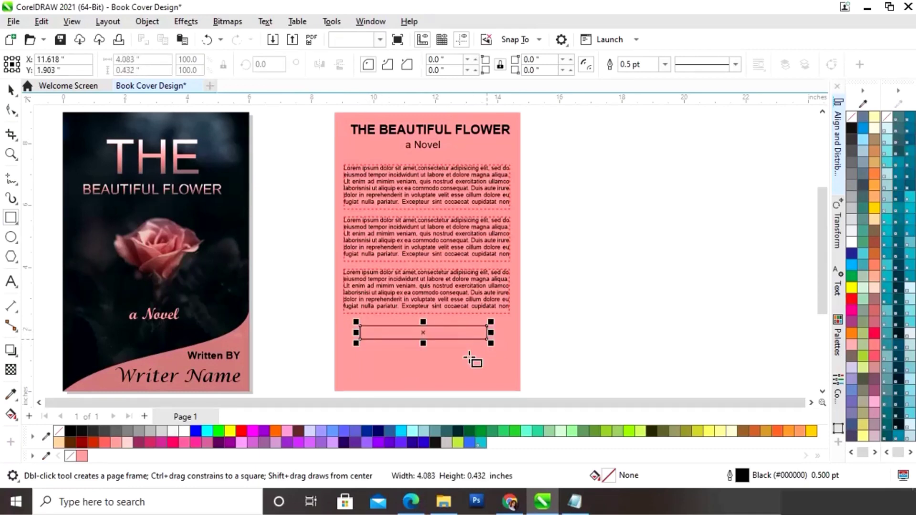
{"action": "left_click", "coordinate": [10, 89]}
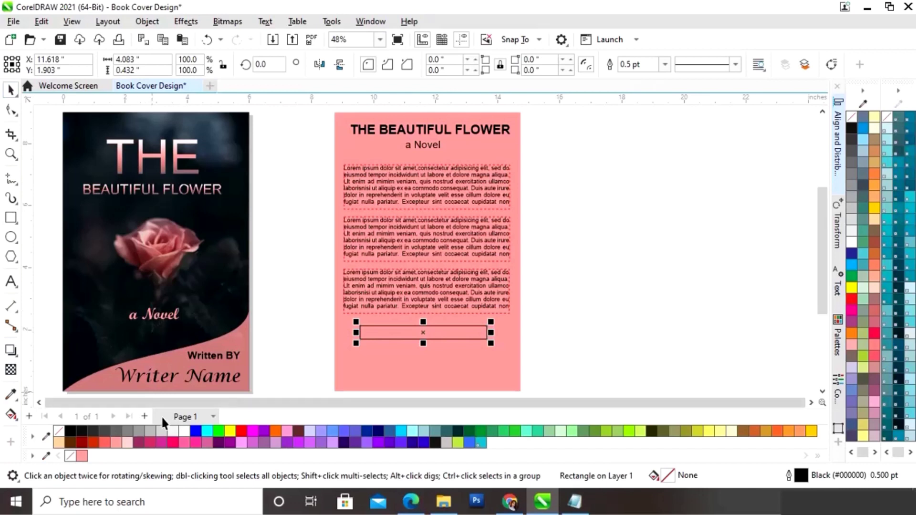
{"action": "left_click", "coordinate": [184, 431]}
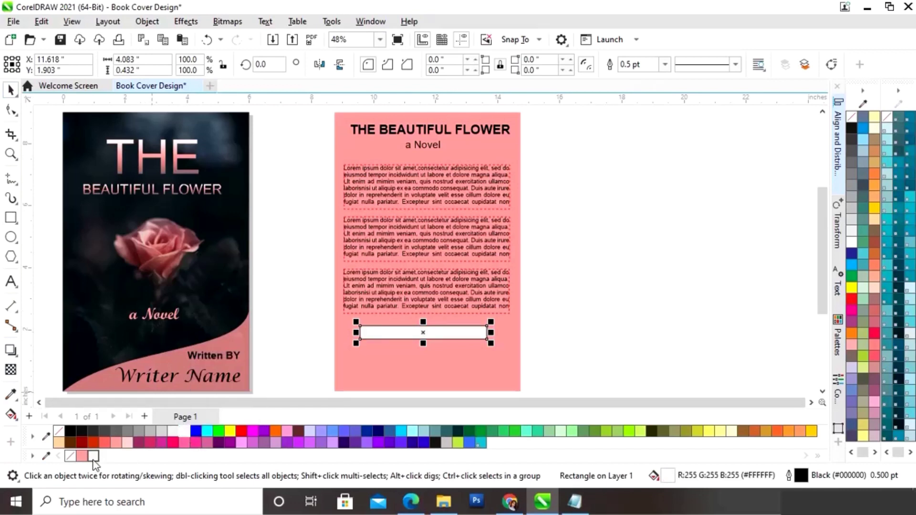
{"action": "right_click", "coordinate": [69, 456]}
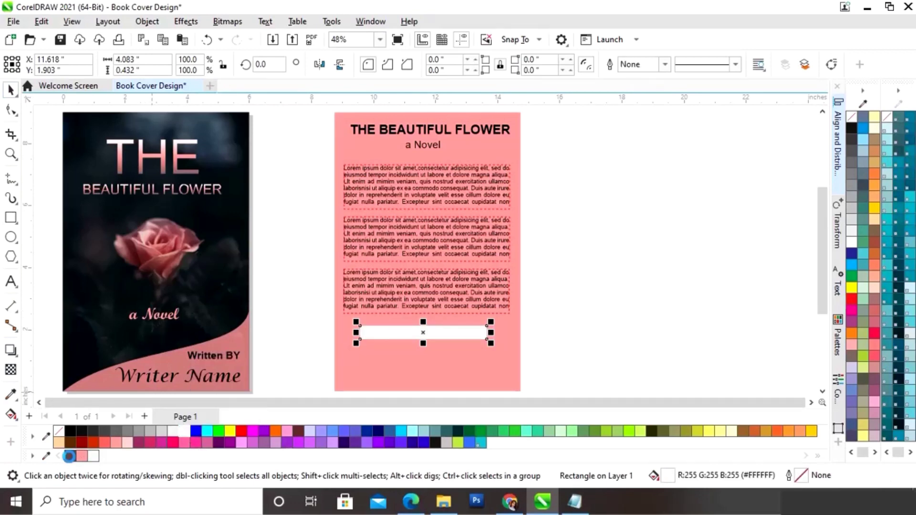
- Align the white rectangle with the left edge of the pink back cover
{"action": "left_click", "coordinate": [505, 366], "text": "shift"}
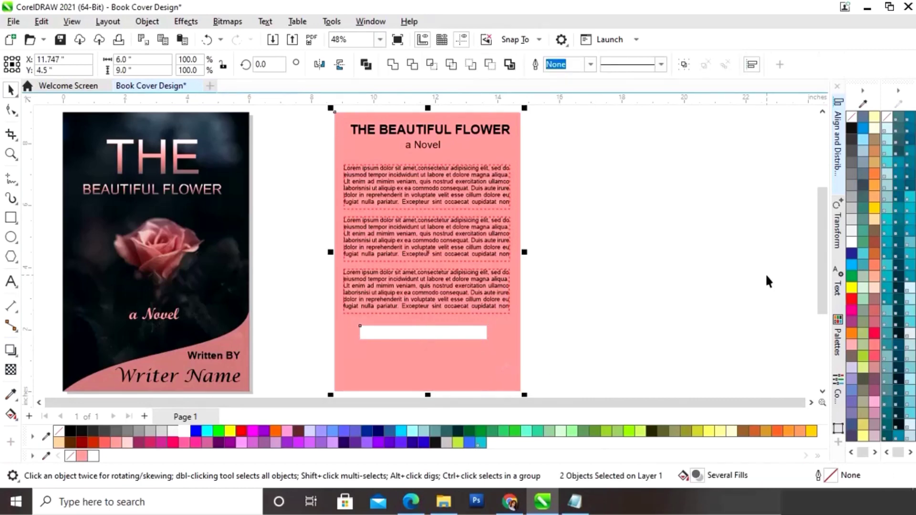
{"action": "left_click", "coordinate": [838, 172]}
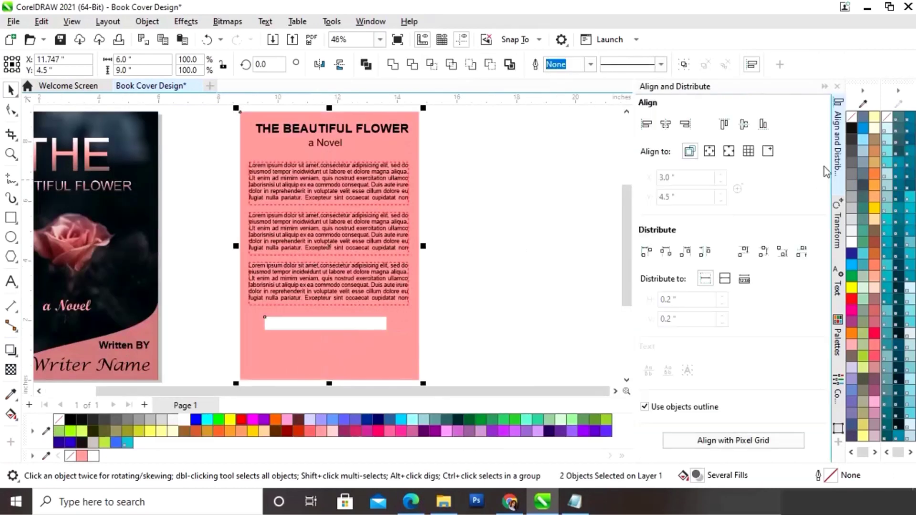
{"action": "left_click", "coordinate": [648, 125]}
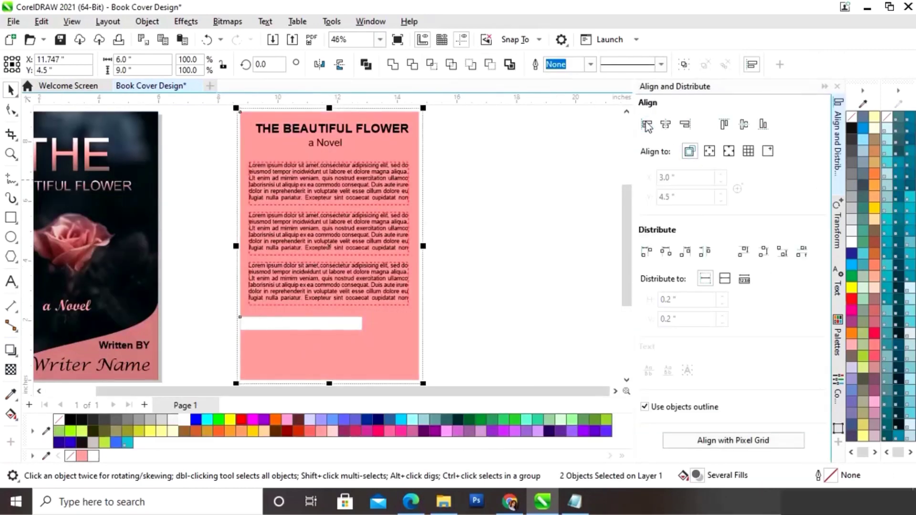
{"action": "left_click", "coordinate": [824, 87]}
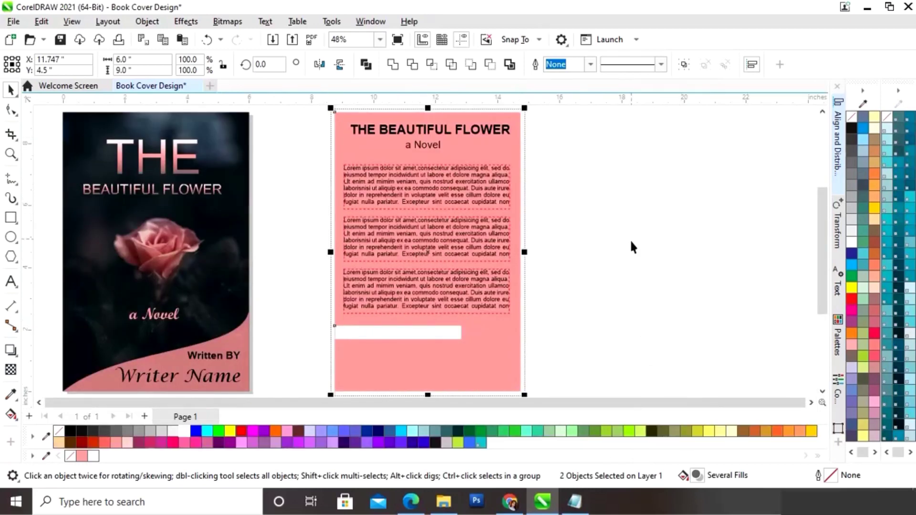
- Shorten the white rectangle slightly from its right end, keeping its left edge flush with the pink cover
{"action": "left_click", "coordinate": [632, 245]}
{"action": "left_click", "coordinate": [458, 333]}
{"action": "mouse_move", "coordinate": [465, 330]}
{"action": "left_mouse_down"}
{"action": "mouse_move", "coordinate": [445, 330]}
{"action": "mouse_move", "coordinate": [451, 338]}
{"action": "mouse_move", "coordinate": [453, 331]}
{"action": "left_mouse_up"}
{"action": "left_click", "coordinate": [608, 293]}
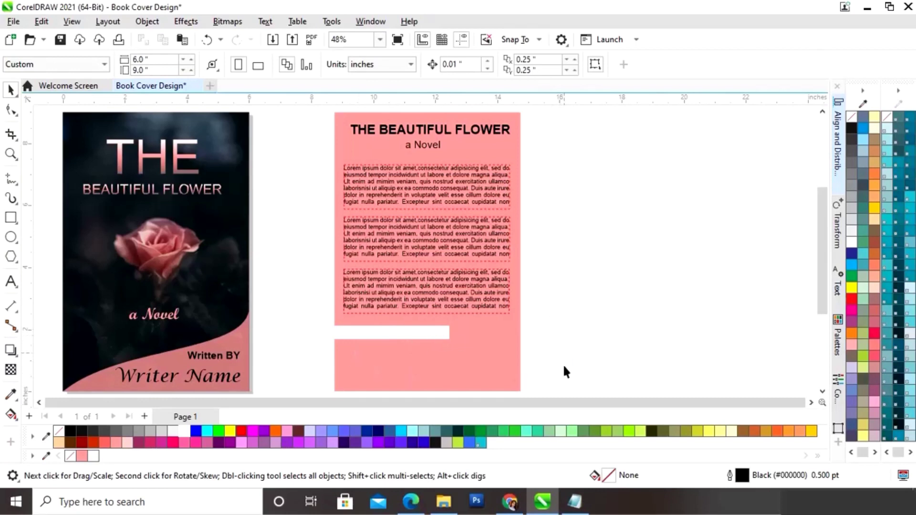
- Switch to Notepad, copy the line "LOREM IPSUM DOLOR SIT AMET" from TEXT.txt and return to CorelDRAW
{"action": "left_click", "coordinate": [581, 509]}
{"action": "left_click_drag", "start_coordinate": [479, 198], "coordinate": [328, 219]}
{"action": "key", "text": "ctrl+c"}
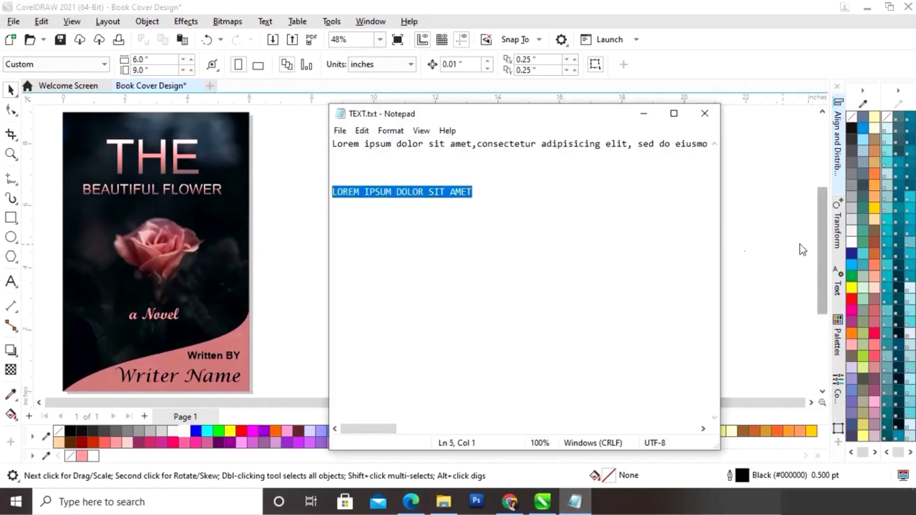
{"action": "left_click", "coordinate": [755, 247]}
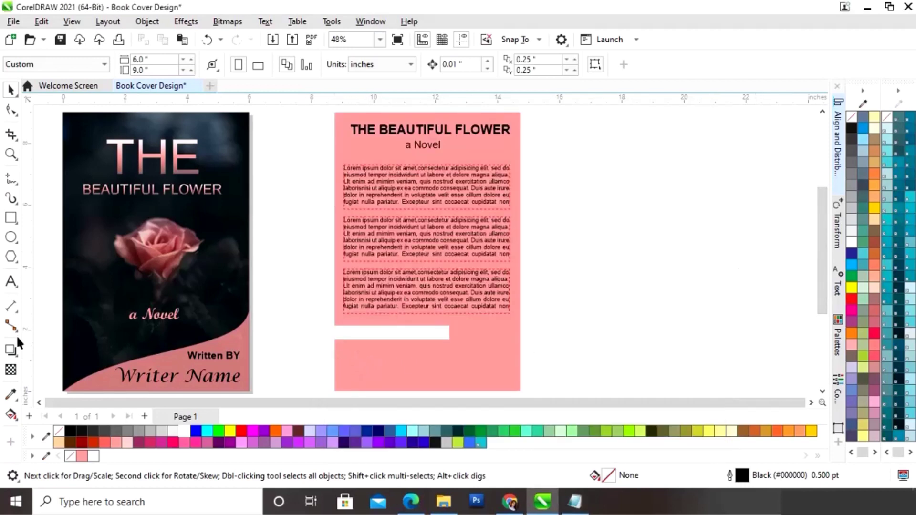
- Paste "LOREM IPSUM DOLOR SIT AMET" as artistic text starting at the left end of the white bar
{"action": "left_click", "coordinate": [10, 282]}
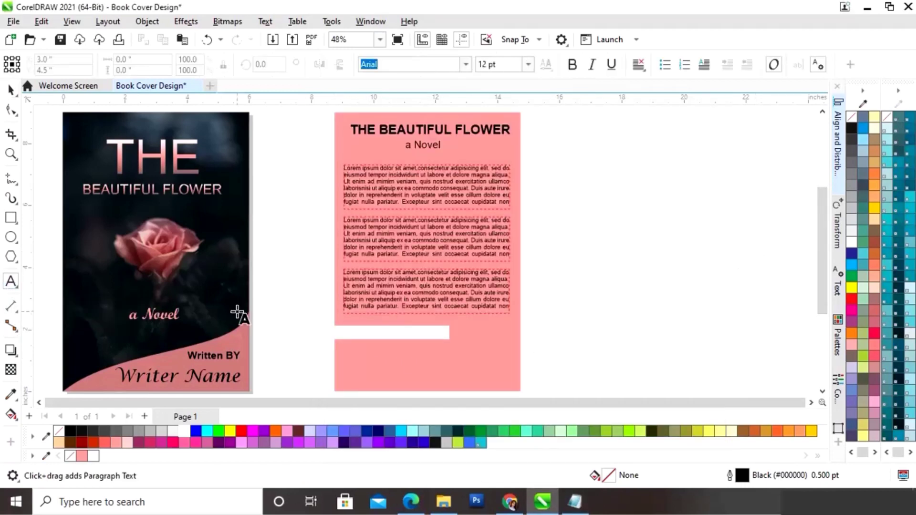
{"action": "left_click", "coordinate": [339, 333]}
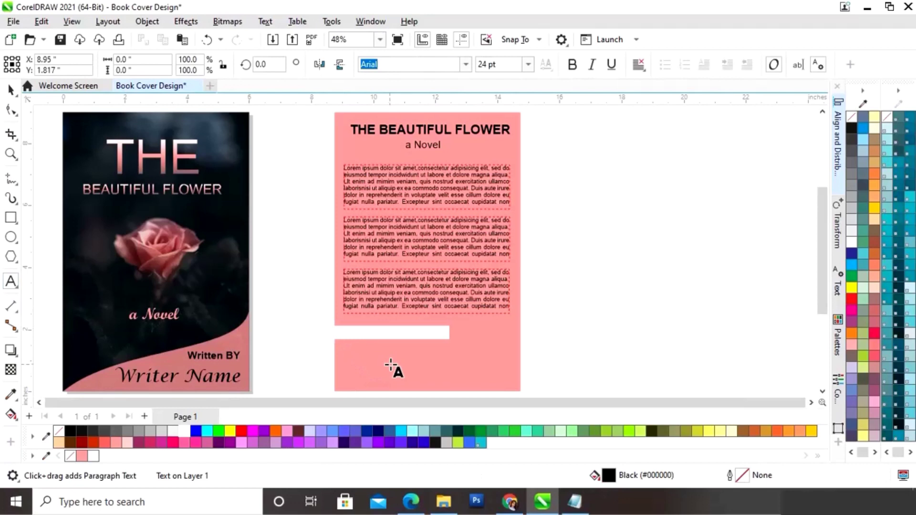
{"action": "key", "text": "ctrl+v"}
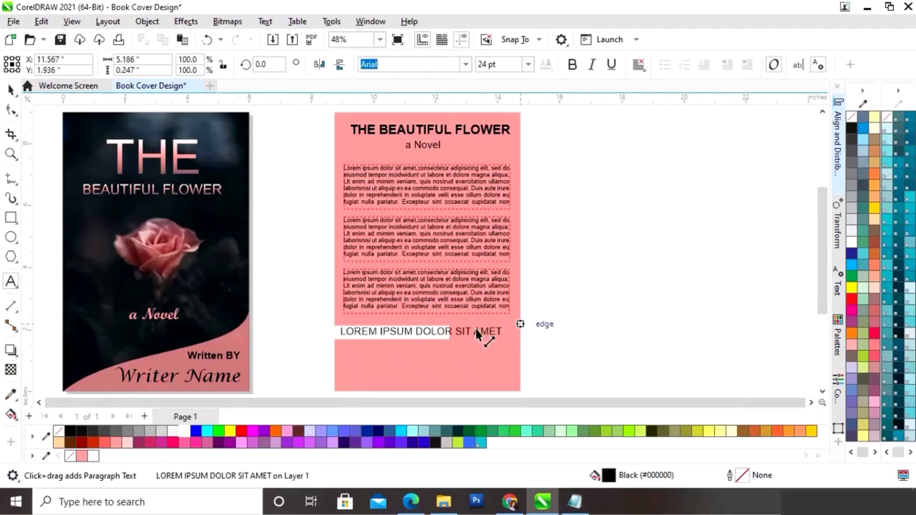
{"action": "left_click", "coordinate": [11, 90]}
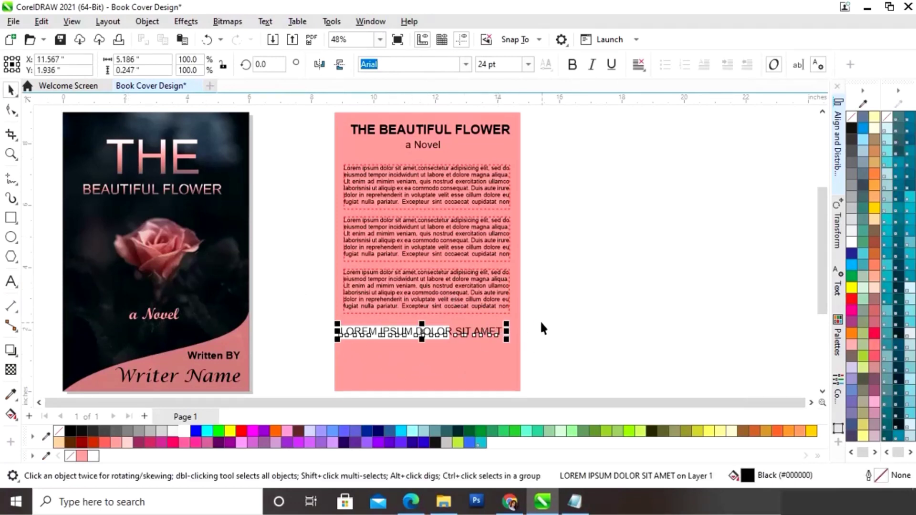
- Scale the "LOREM IPSUM DOLOR SIT AMET" heading down to about 16.27 pt and position it inside the white bar
{"action": "left_click_drag", "start_coordinate": [507, 324], "coordinate": [490, 321]}
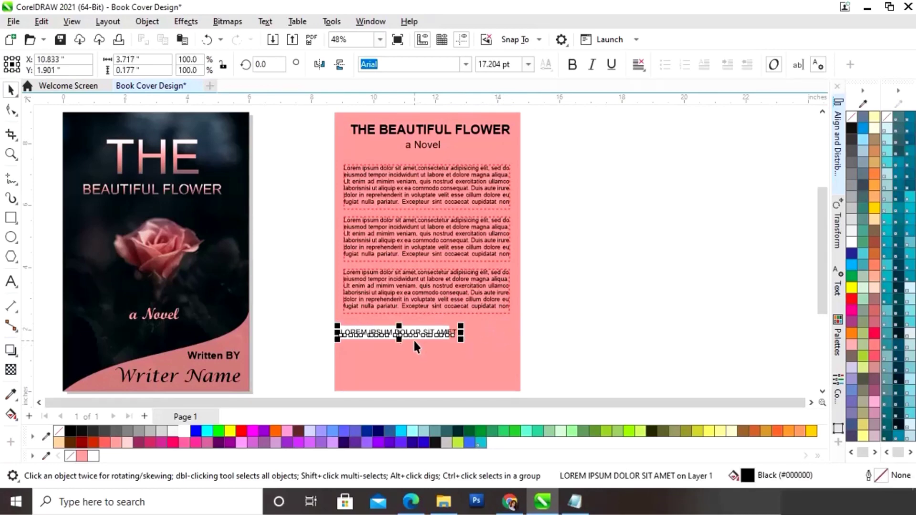
{"action": "key", "text": "z"}
{"action": "left_click_drag", "start_coordinate": [317, 308], "coordinate": [502, 351]}
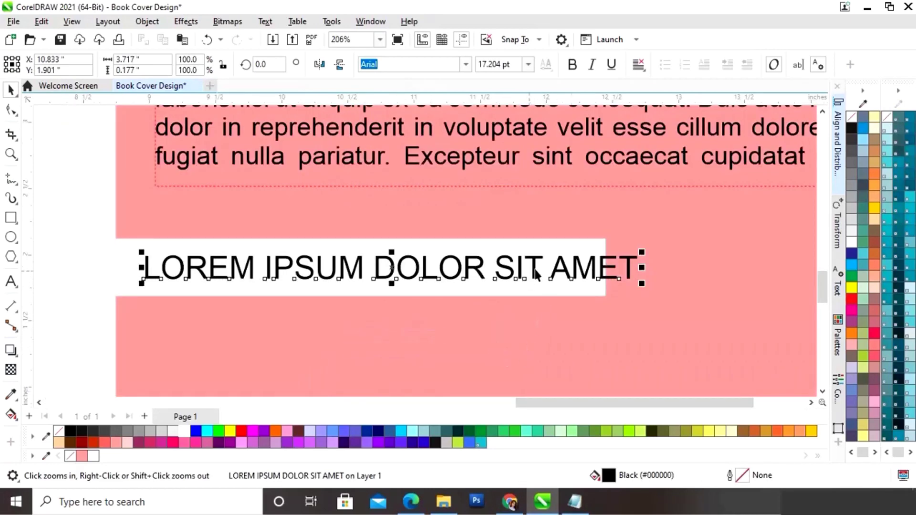
{"action": "mouse_move", "coordinate": [642, 252]}
{"action": "left_mouse_down"}
{"action": "mouse_move", "coordinate": [608, 256]}
{"action": "mouse_move", "coordinate": [631, 253]}
{"action": "left_mouse_up"}
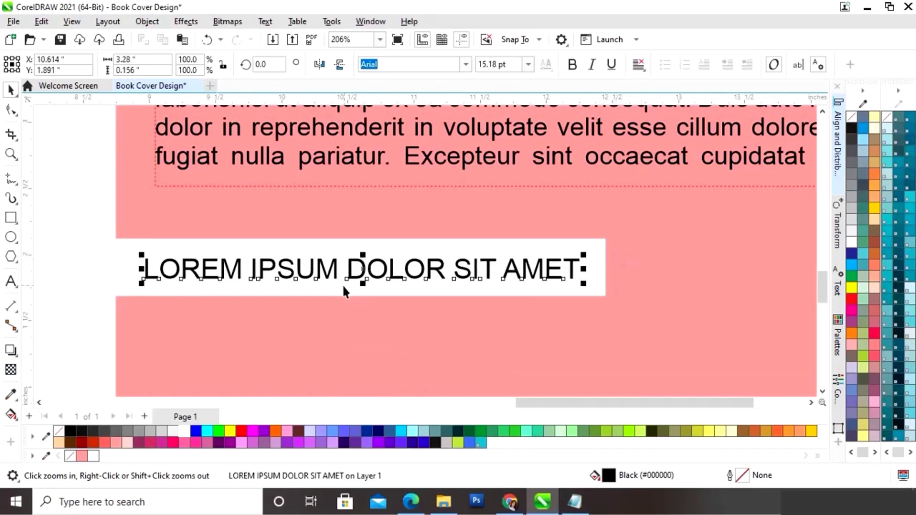
{"action": "left_click_drag", "start_coordinate": [363, 269], "coordinate": [349, 268]}
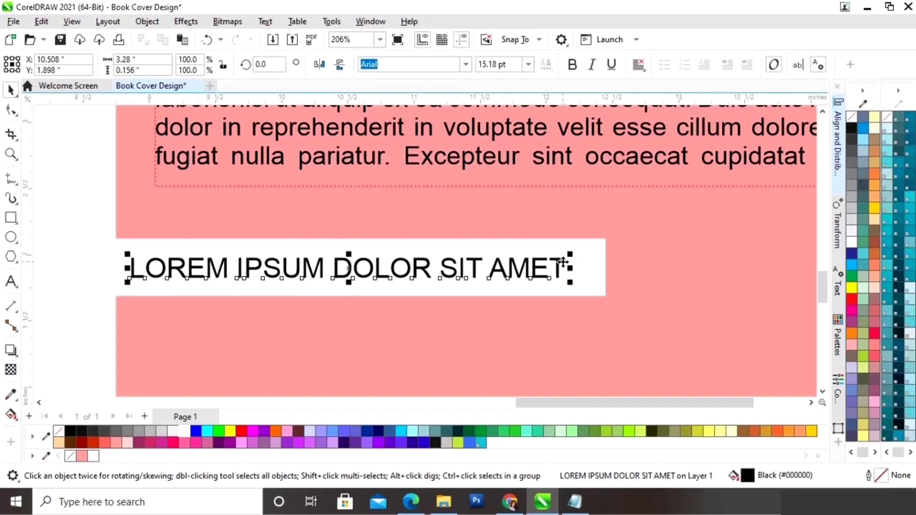
{"action": "left_click_drag", "start_coordinate": [571, 255], "coordinate": [603, 242]}
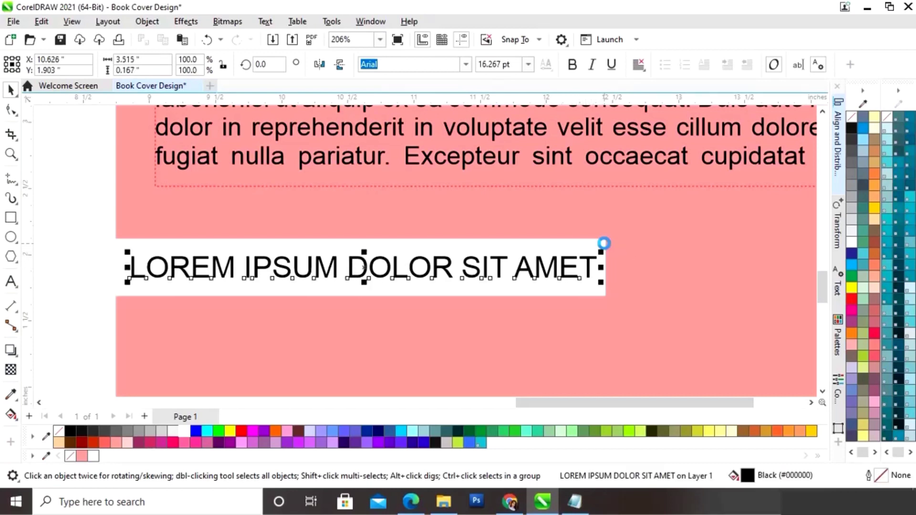
- Make the "LOREM IPSUM DOLOR SIT AMET" heading bold and shift it slightly left to centre it in the white bar
{"action": "left_click", "coordinate": [572, 67]}
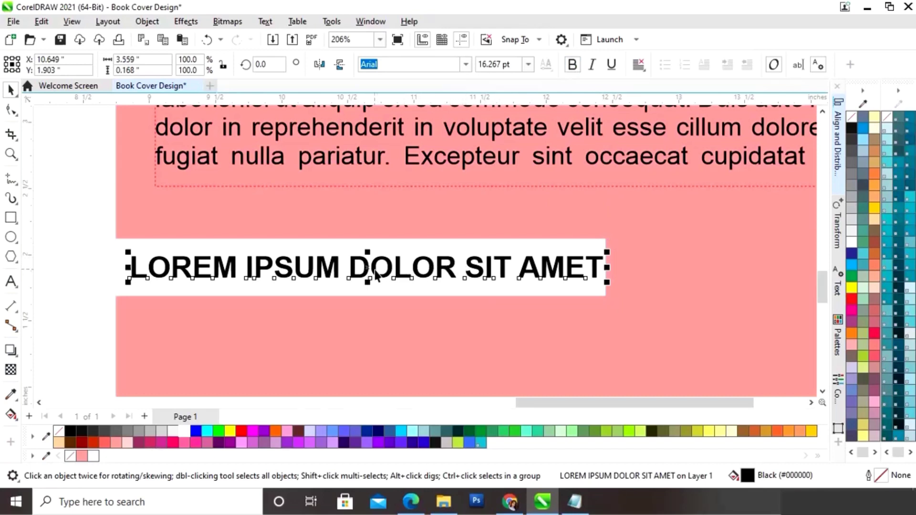
{"action": "left_click_drag", "start_coordinate": [380, 267], "coordinate": [365, 269]}
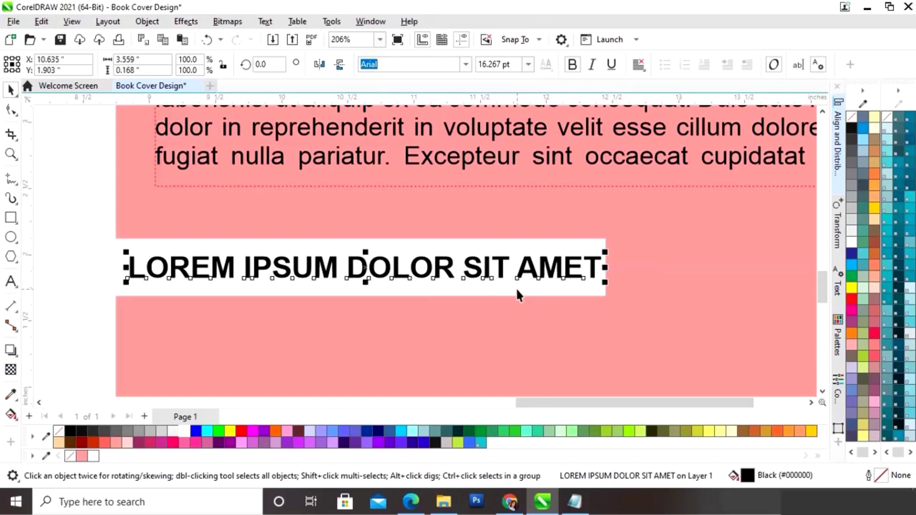
{"action": "key", "text": "Left"}
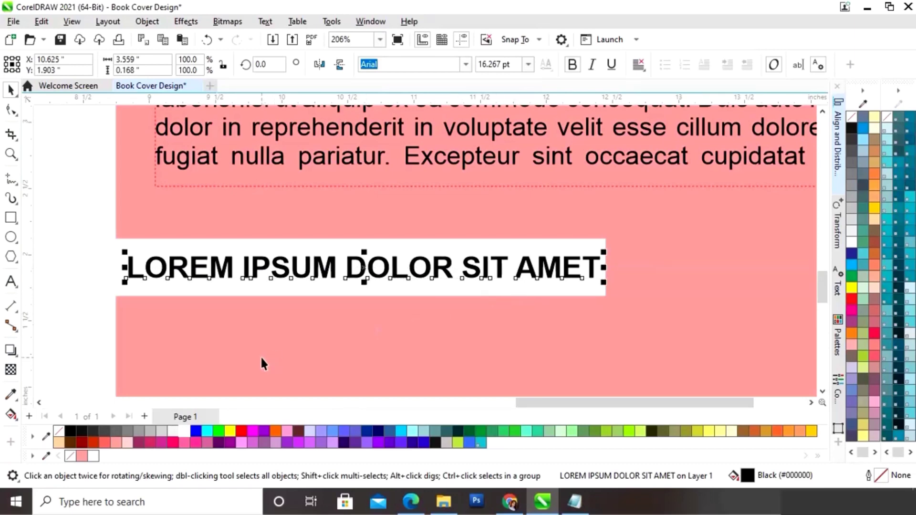
- Copy the third paragraph below the white heading bar and narrow the copy's text frame to about 3.34 inches
{"action": "key", "text": "F4"}
{"action": "left_click", "coordinate": [590, 298]}
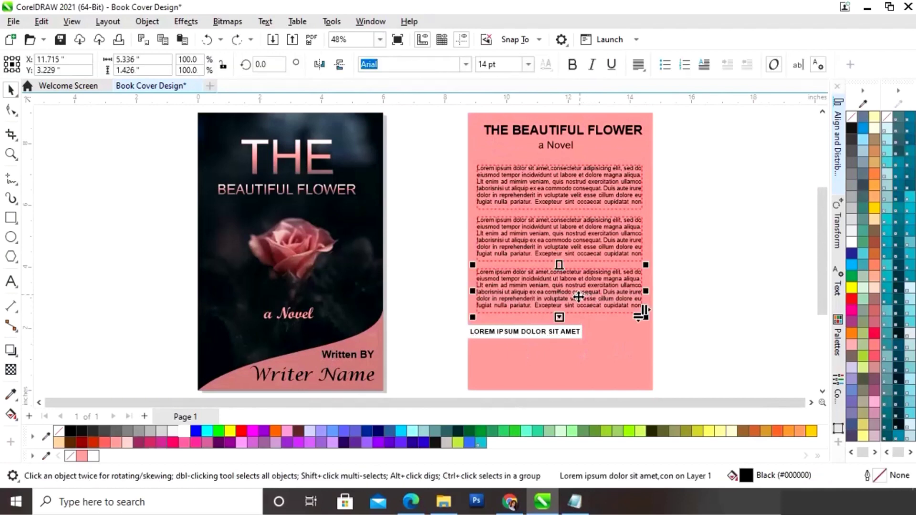
{"action": "left_click_drag", "start_coordinate": [570, 288], "coordinate": [572, 362]}
{"action": "right_click", "coordinate": [572, 362]}
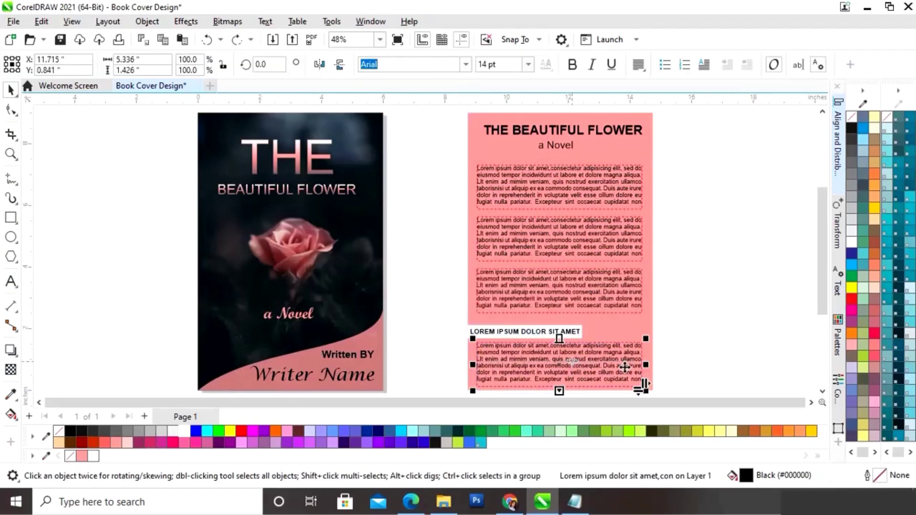
{"action": "left_click_drag", "start_coordinate": [647, 366], "coordinate": [585, 365]}
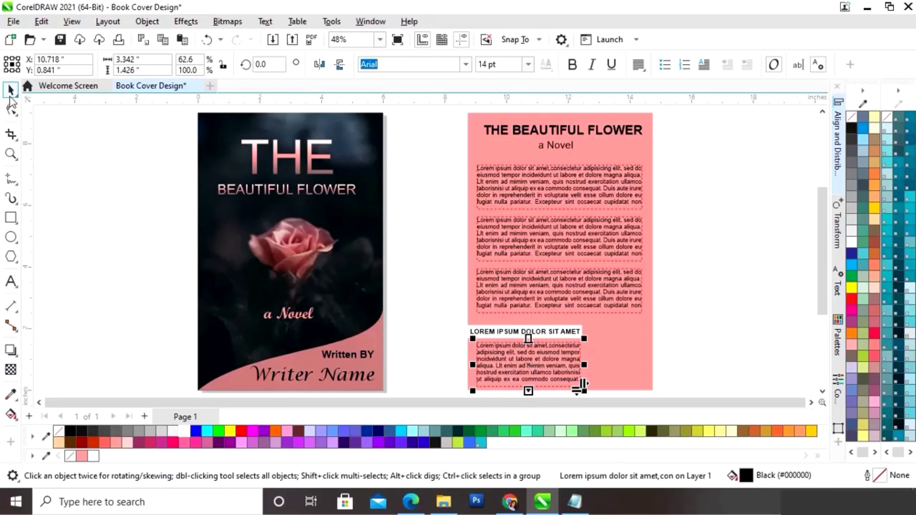
{"action": "left_click", "coordinate": [723, 277]}
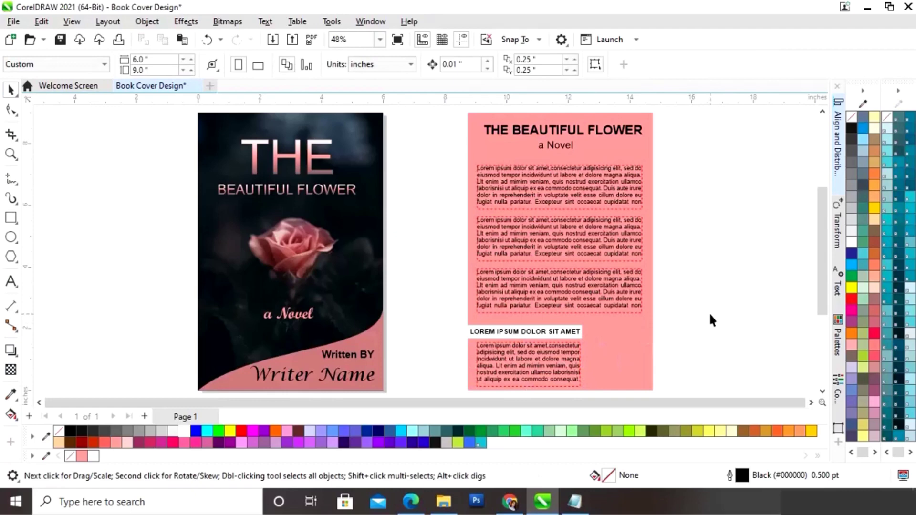
- Import the barcode PNG from the Images folder into the document beside the front cover
{"action": "left_click", "coordinate": [444, 501]}
{"action": "left_click_drag", "start_coordinate": [496, 248], "coordinate": [100, 258]}
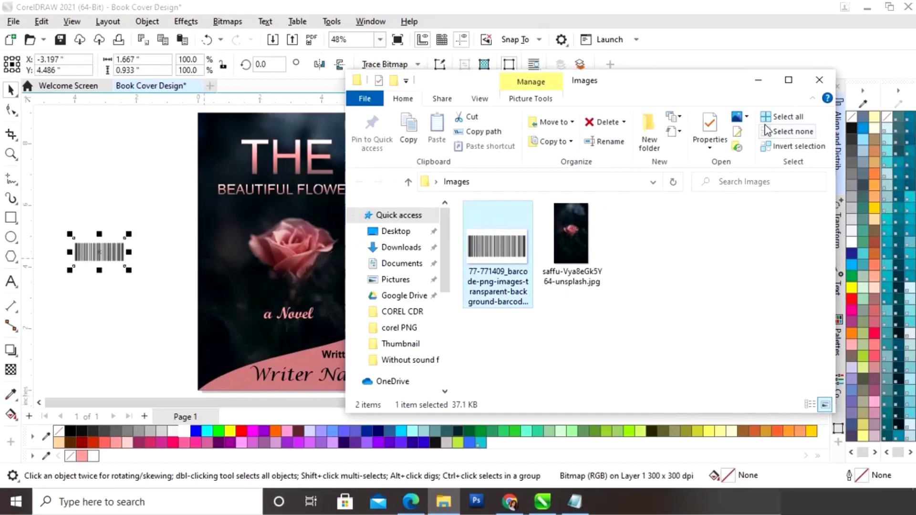
{"action": "left_click", "coordinate": [759, 79]}
- Position the barcode image on the back cover's lower right, beside the short paragraph under the white heading bar
{"action": "mouse_move", "coordinate": [101, 253]}
{"action": "left_mouse_down"}
{"action": "mouse_move", "coordinate": [631, 356]}
{"action": "mouse_move", "coordinate": [617, 357]}
{"action": "left_mouse_up"}
{"action": "key", "text": "F5"}
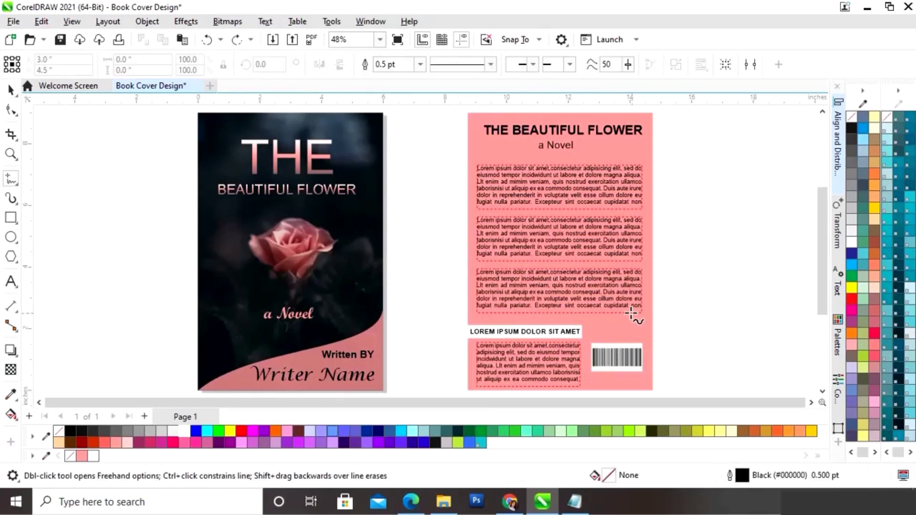
{"action": "key", "text": "space"}
{"action": "left_click_drag", "start_coordinate": [617, 358], "coordinate": [617, 365]}
{"action": "left_click", "coordinate": [710, 349]}
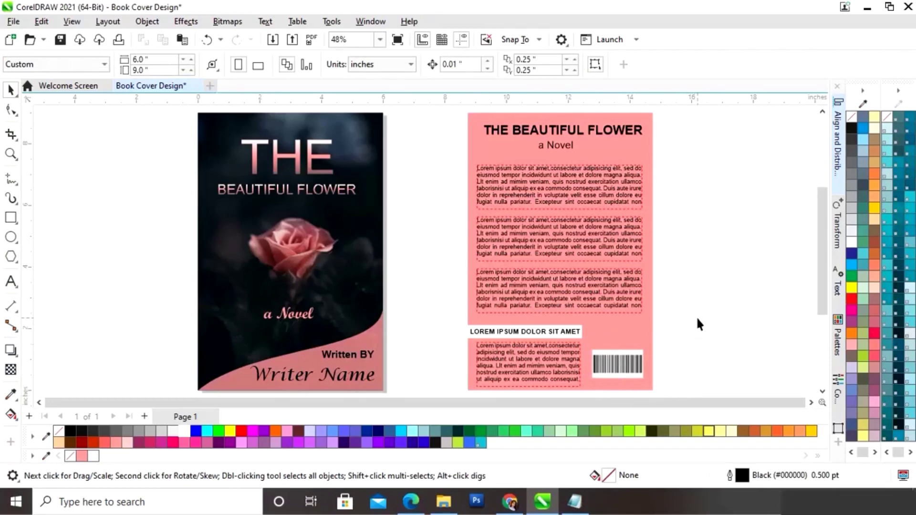
- Move the whole back cover closer to the front cover, centred at about X 9.94, Y 4.39 inches, and group its objects
{"action": "left_click_drag", "start_coordinate": [443, 111], "coordinate": [665, 350]}
{"action": "left_click_drag", "start_coordinate": [657, 385], "coordinate": [673, 370]}
{"action": "left_click_drag", "start_coordinate": [567, 229], "coordinate": [513, 236]}
{"action": "left_click_drag", "start_coordinate": [815, 250], "coordinate": [820, 234]}
{"action": "right_click", "coordinate": [497, 262]}
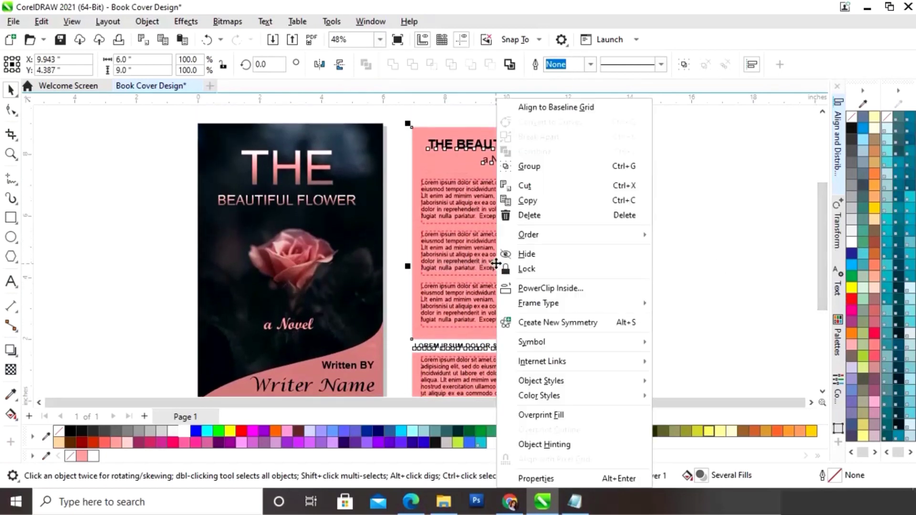
{"action": "left_click", "coordinate": [538, 168]}
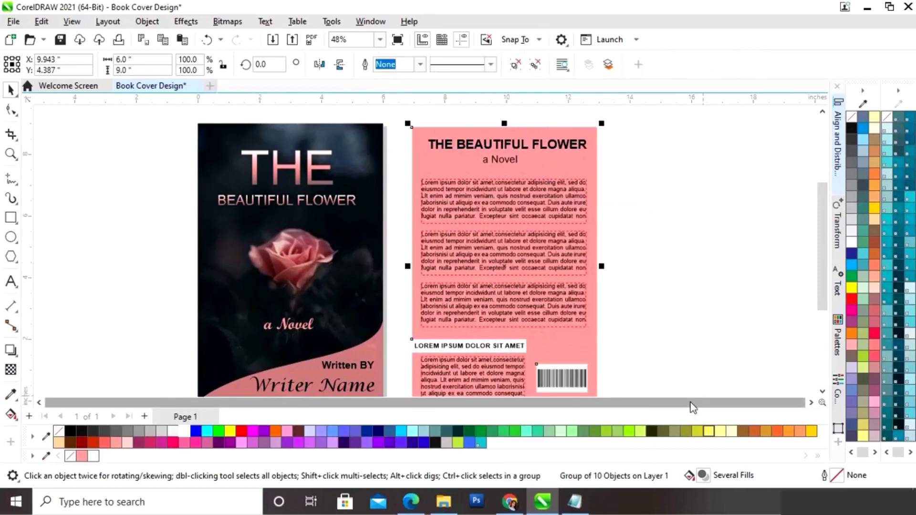
- Fit both covers in the view and show them in a full-screen preview
{"action": "key", "text": "F4"}
{"action": "left_click", "coordinate": [692, 334]}
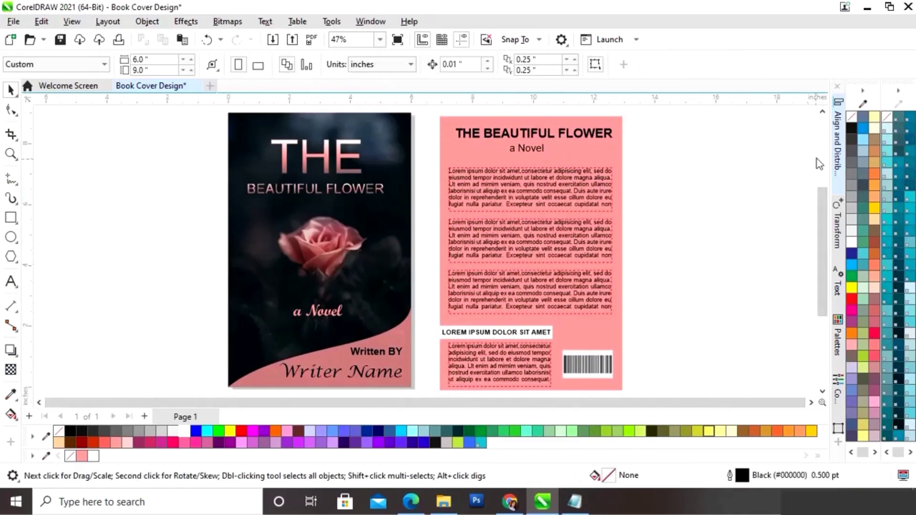
{"action": "key", "text": "F9"}
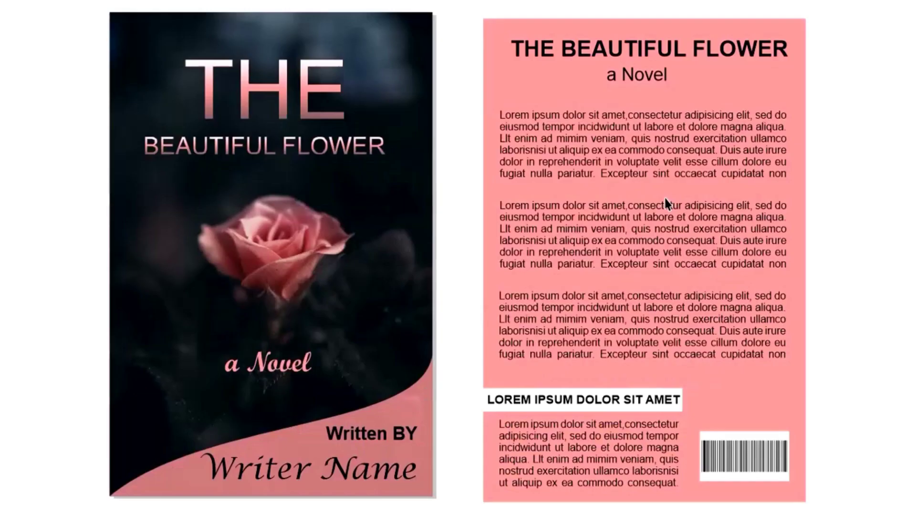